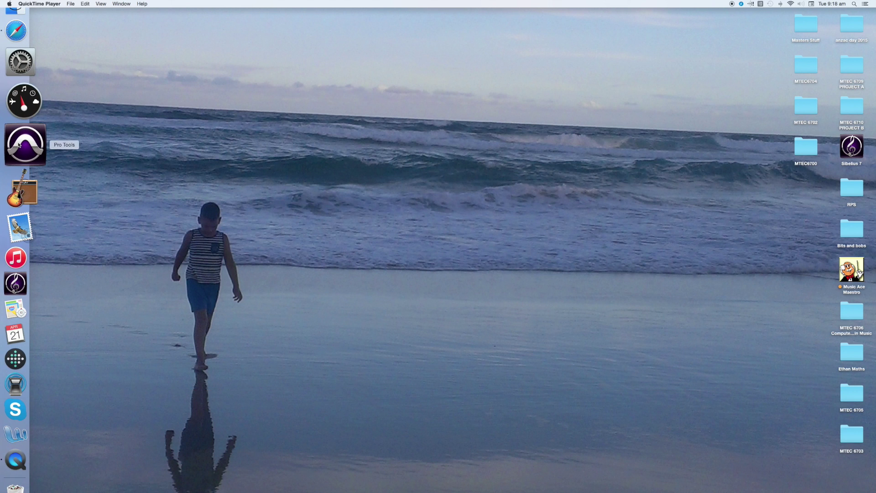
Launch Pro Tools and create a blank 24-bit, 44.1 kHz WAV session from Quick Start
click(18, 144)
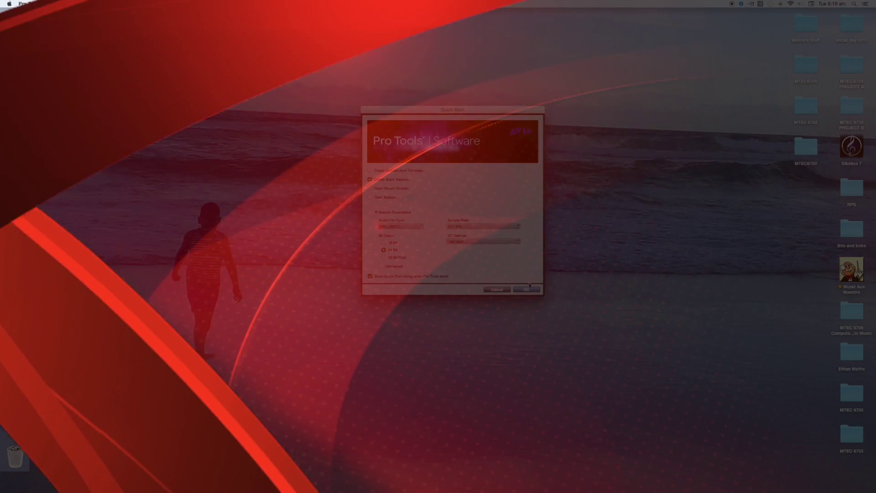
click(528, 289)
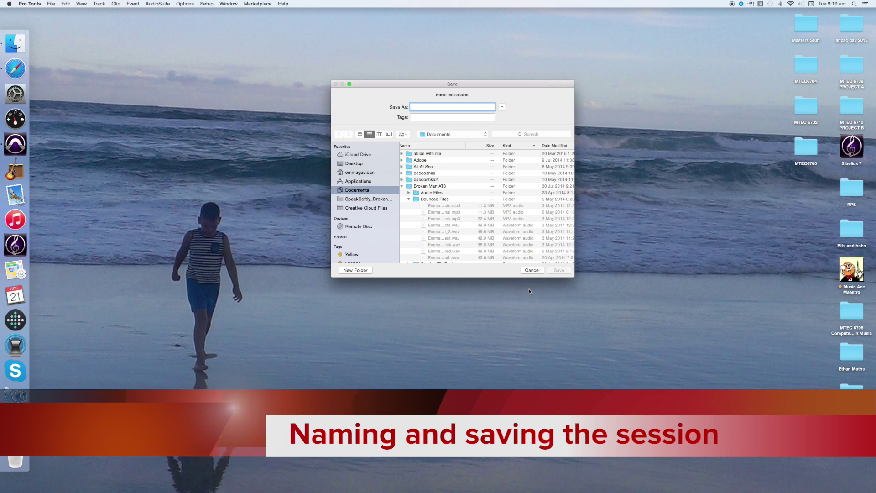
Save the new session in Documents under the name 'No escape'
text(No e)
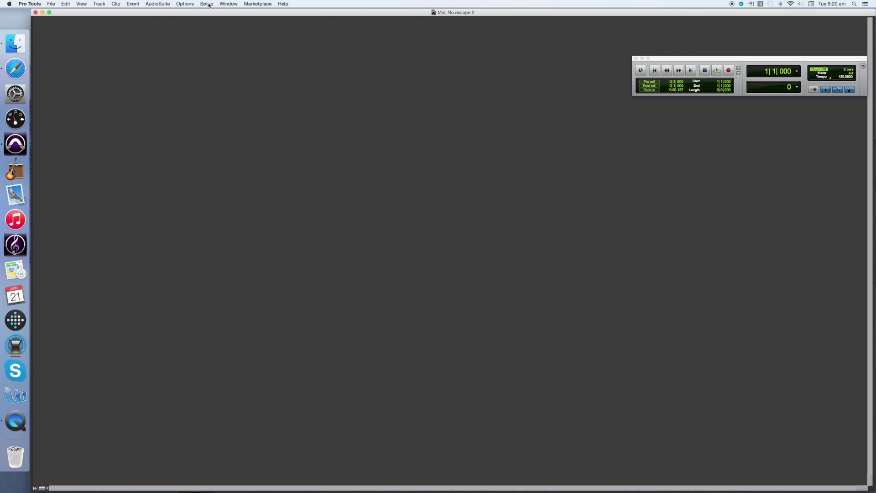
click(207, 4)
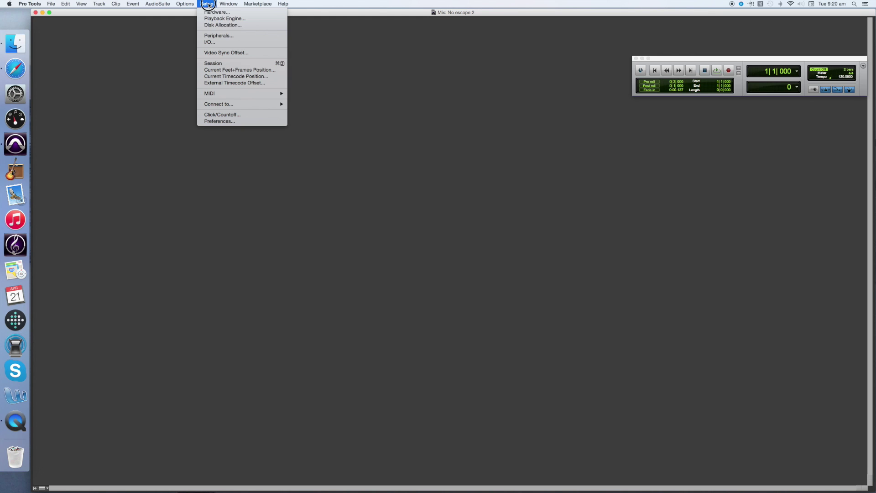
Set the playback engine to M-Track with a 128-sample hardware buffer
click(250, 21)
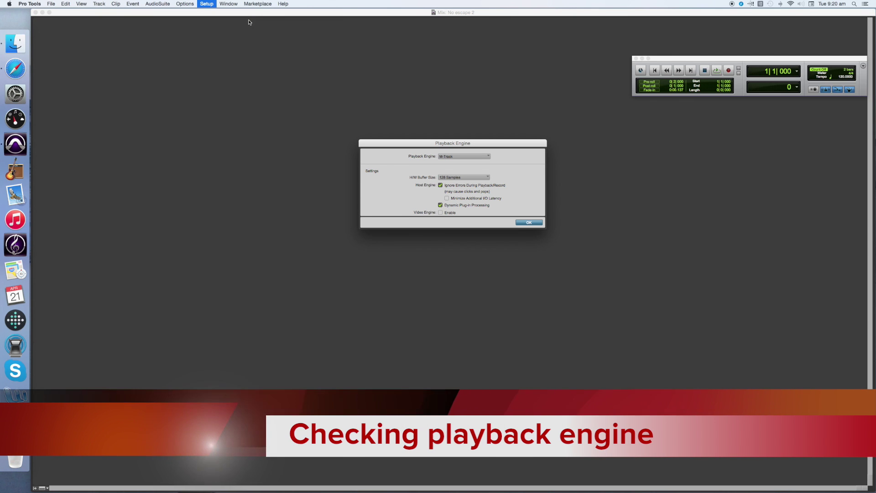
click(489, 157)
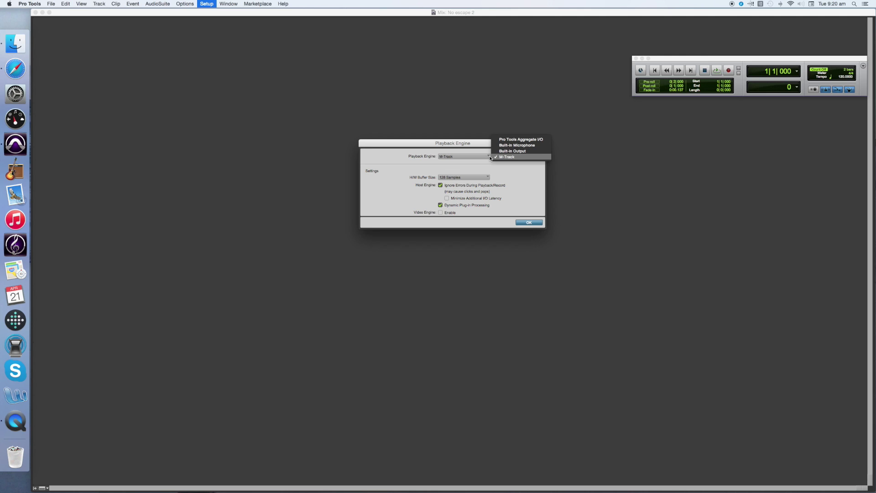
click(506, 158)
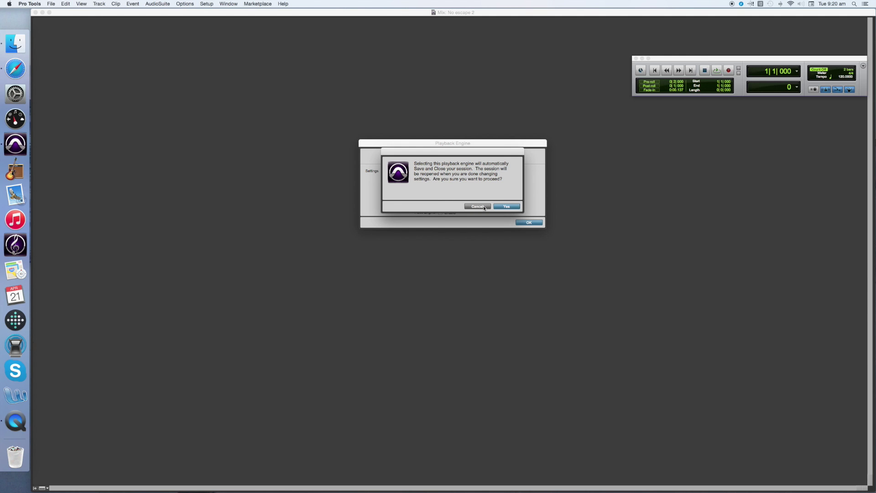
click(484, 207)
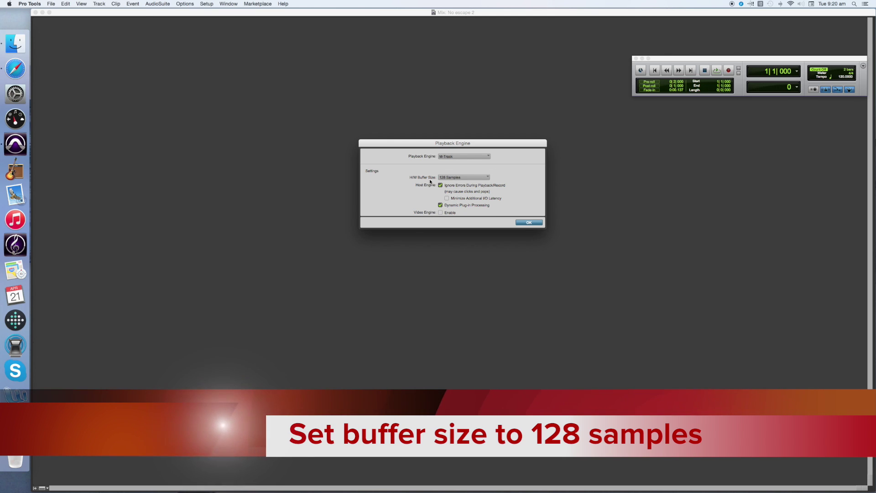
click(486, 178)
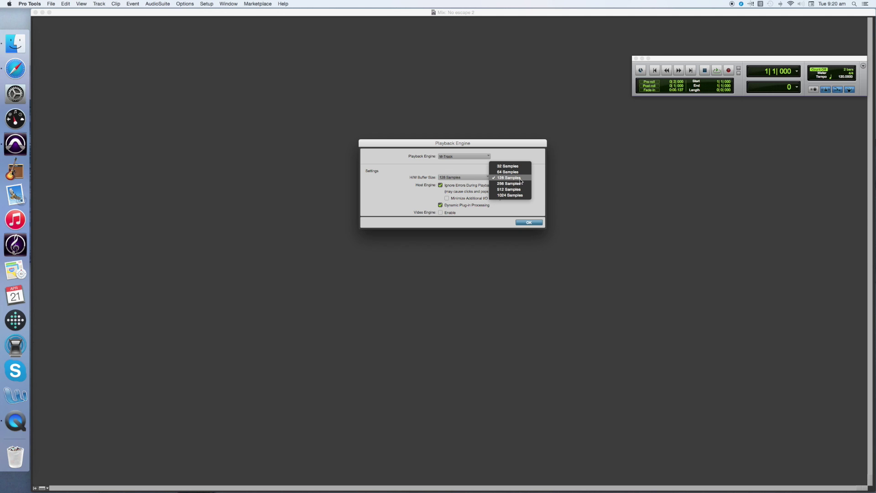
click(528, 210)
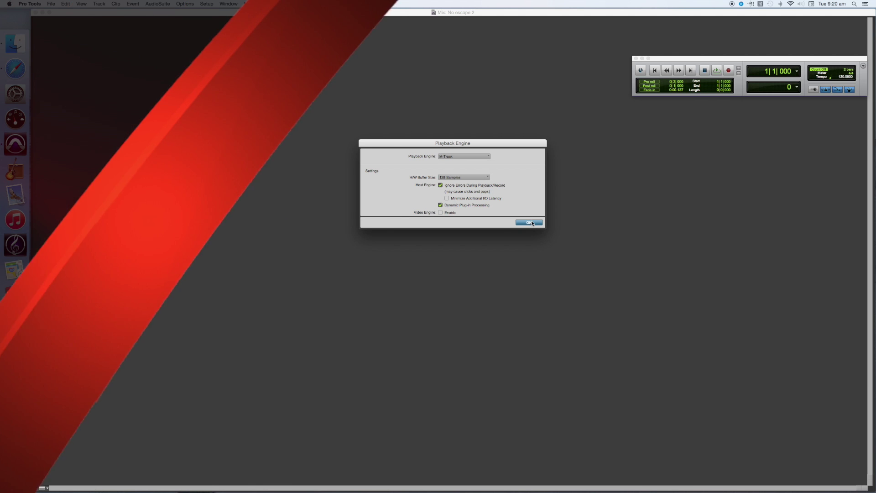
click(529, 222)
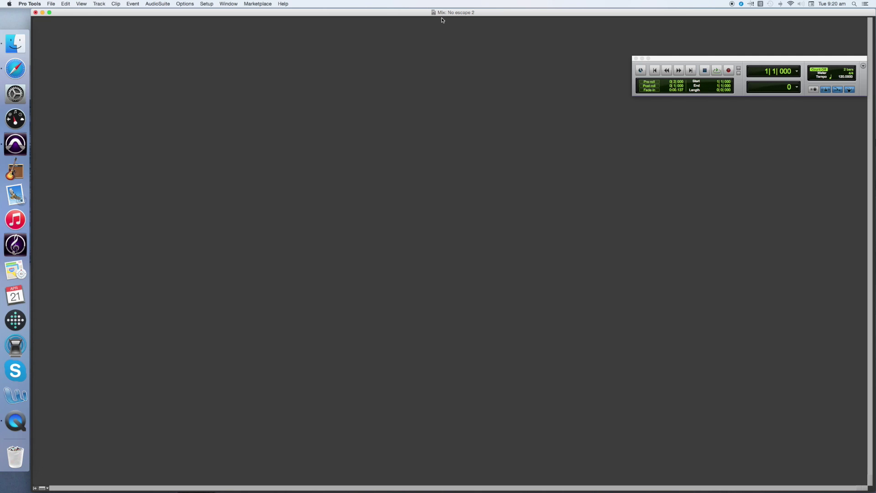
Toggle between the Edit and Mix windows with Cmd+=, ending on the Edit window
key(super+equal)
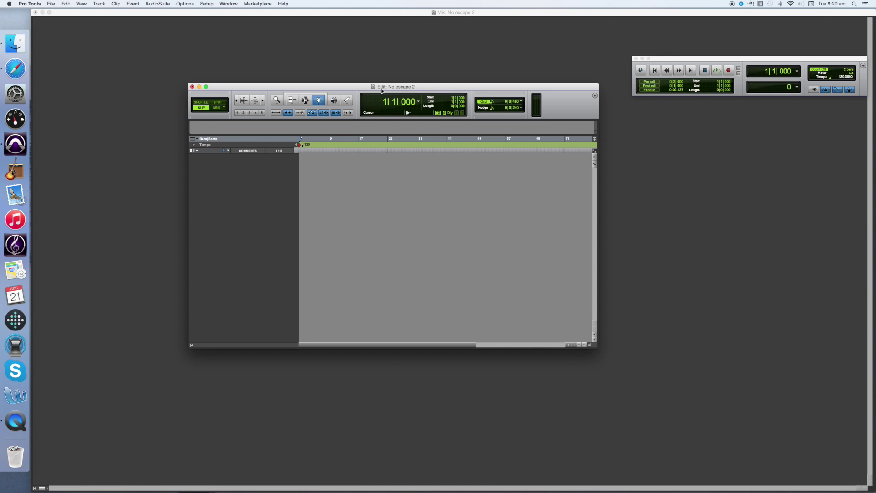
key(super+equal)
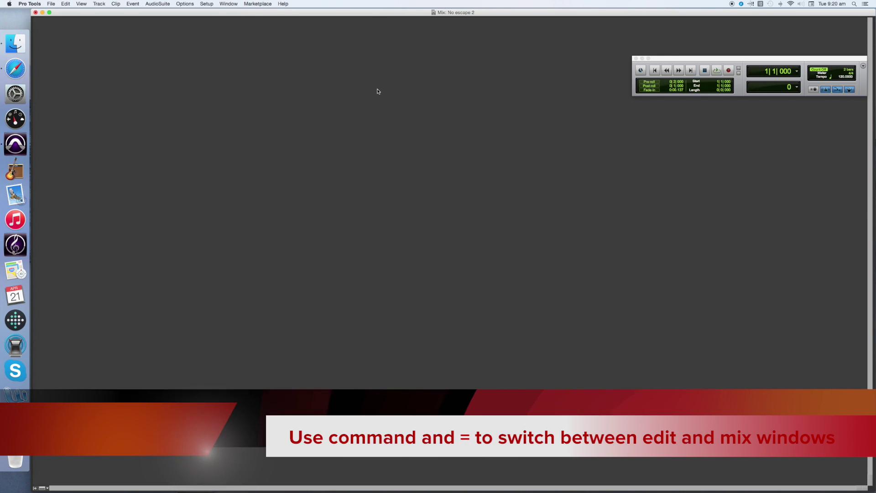
key(super+equal)
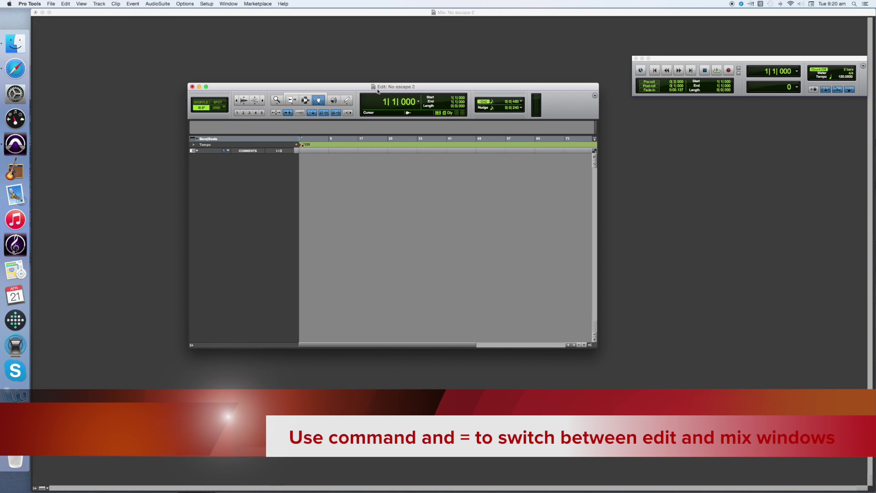
key(super+equal)
key(super+equal)
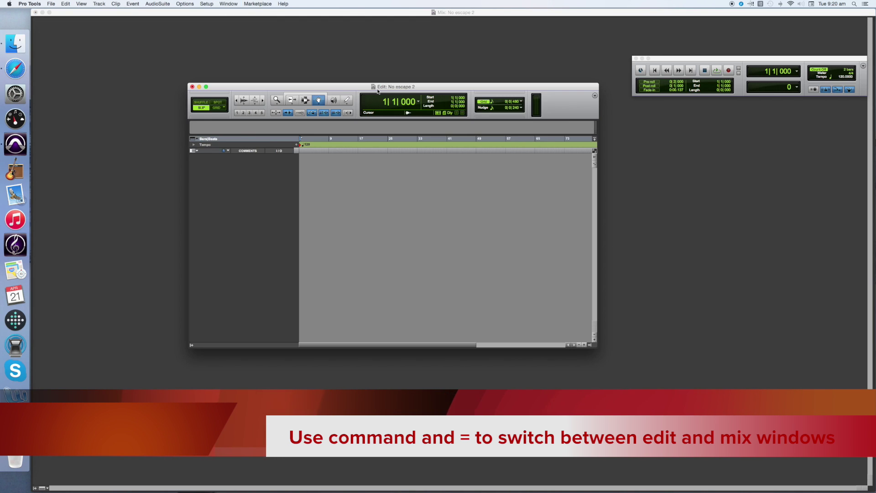
key(super+equal)
key(super+equal)
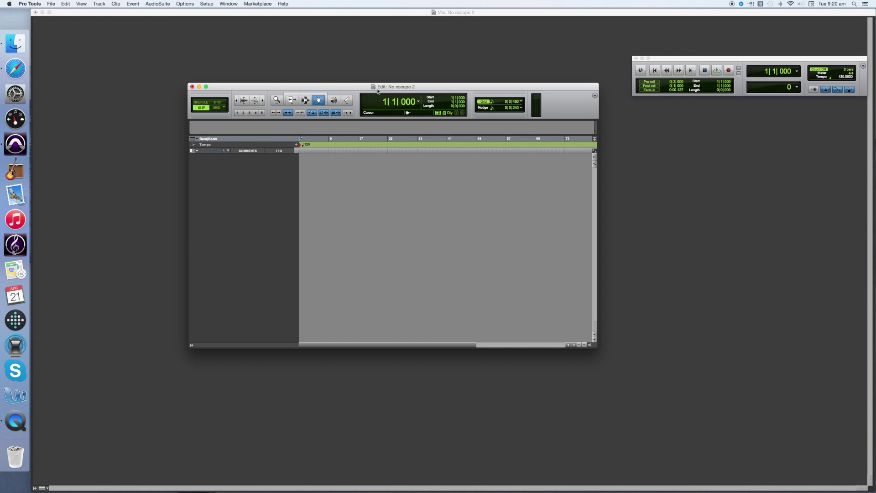
Close the Transport window and reopen it from the Window menu
drag(728, 58, 711, 54)
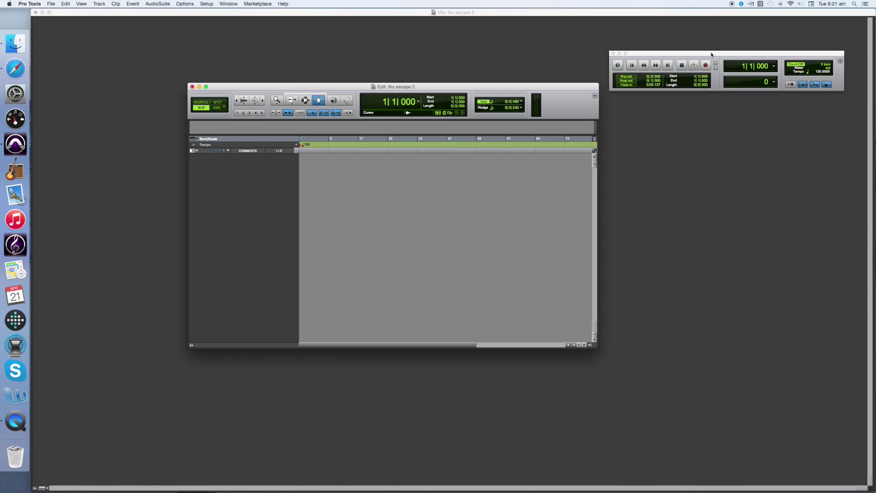
click(613, 54)
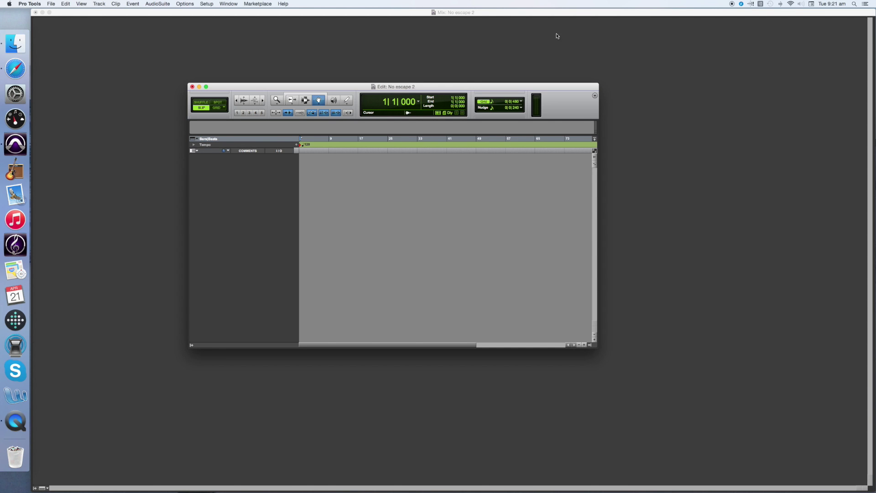
click(235, 4)
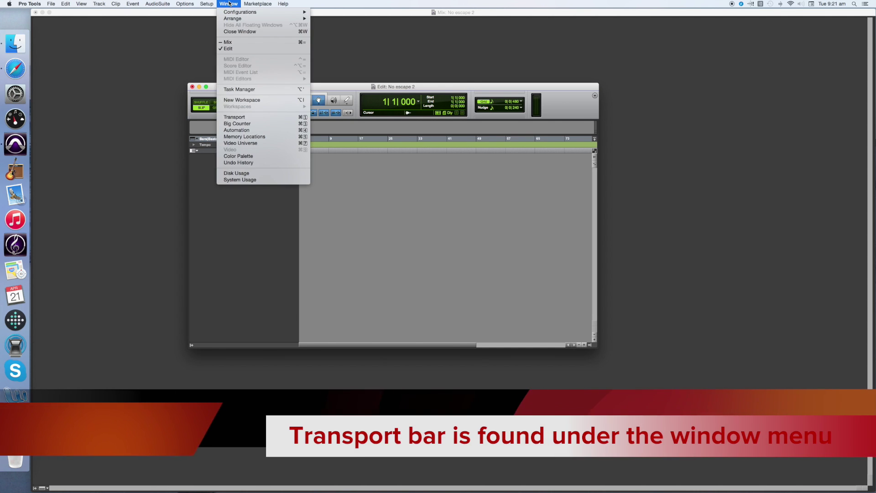
click(237, 118)
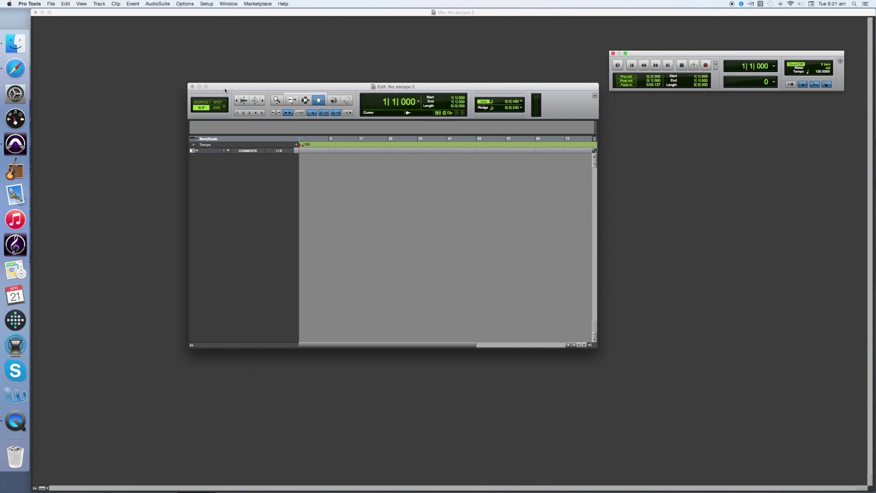
click(101, 5)
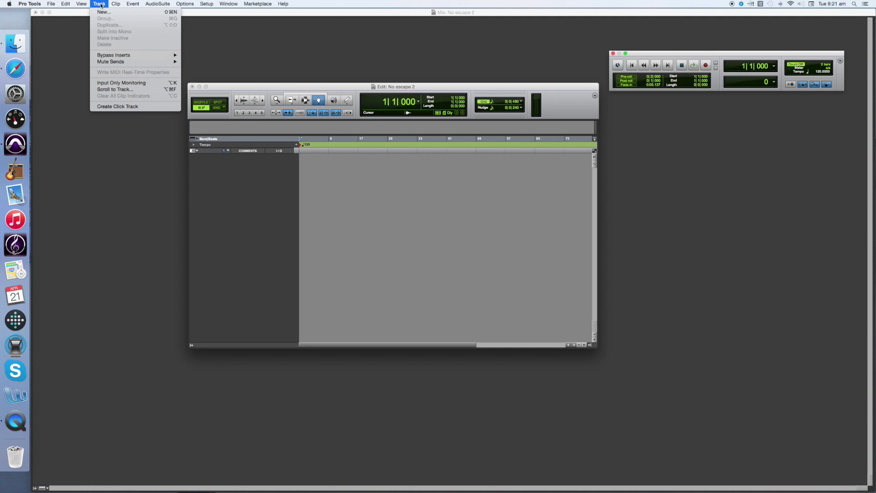
click(104, 12)
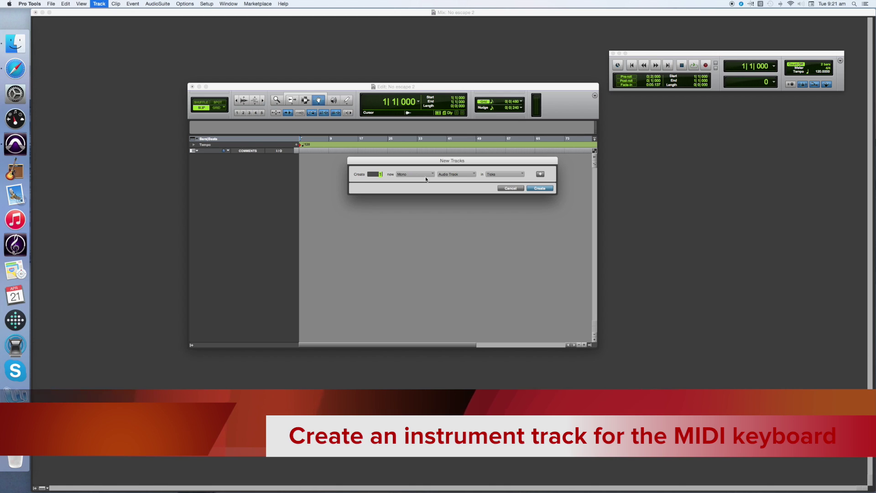
click(474, 176)
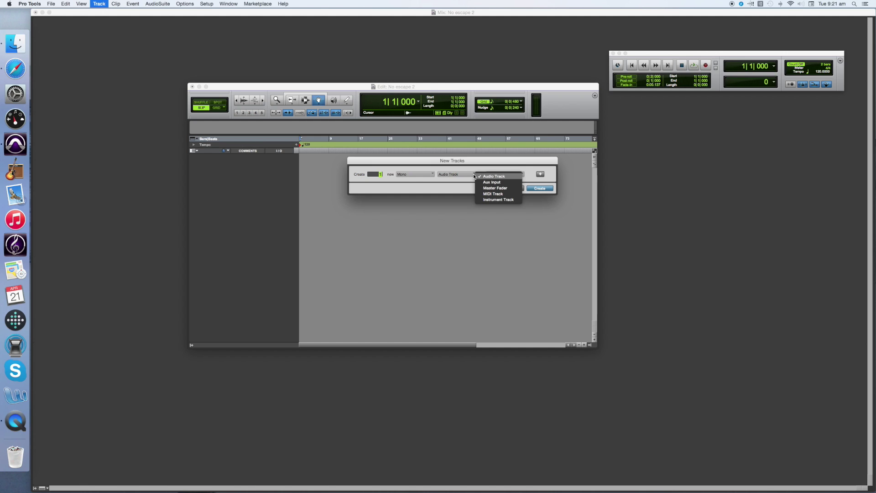
click(493, 199)
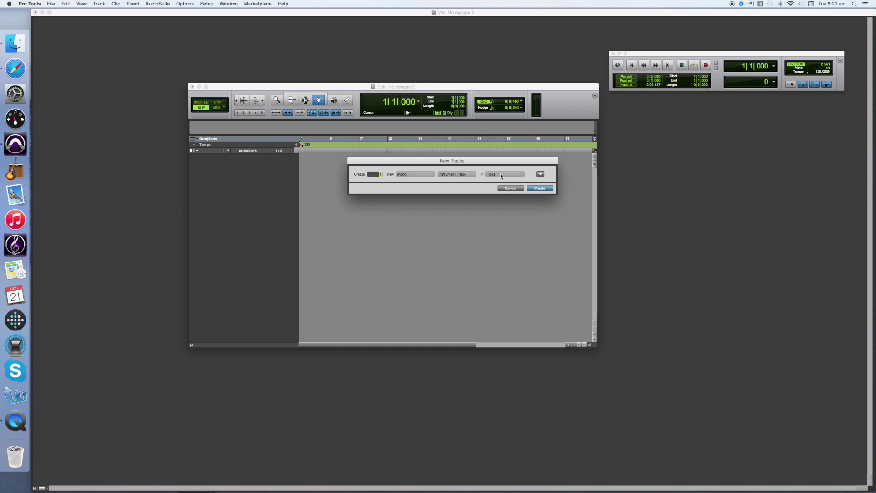
click(540, 189)
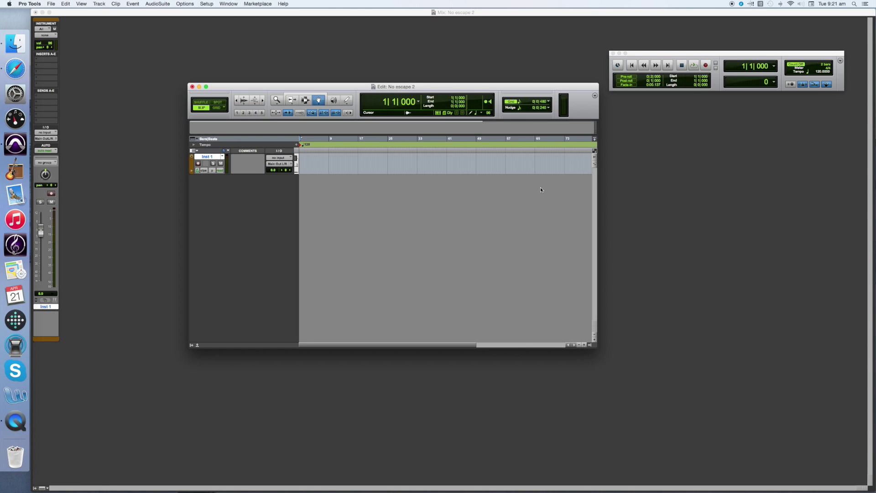
double_click(206, 158)
text(Pia)
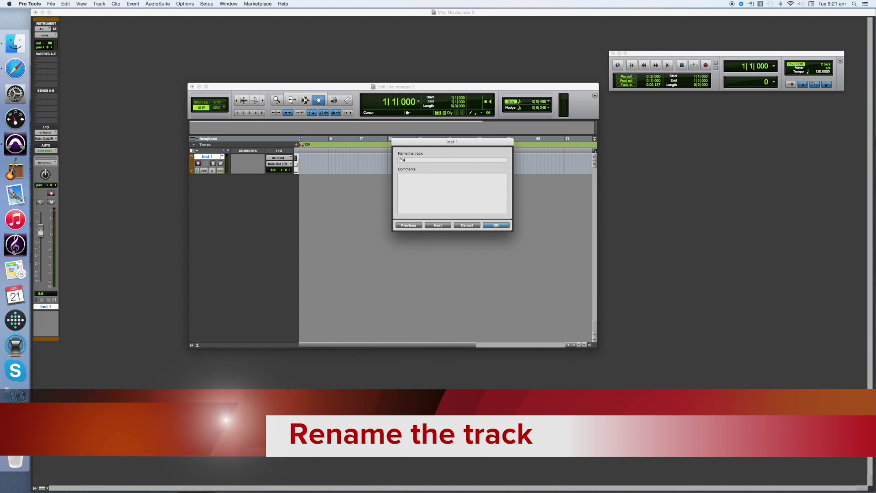
text(no)
click(496, 225)
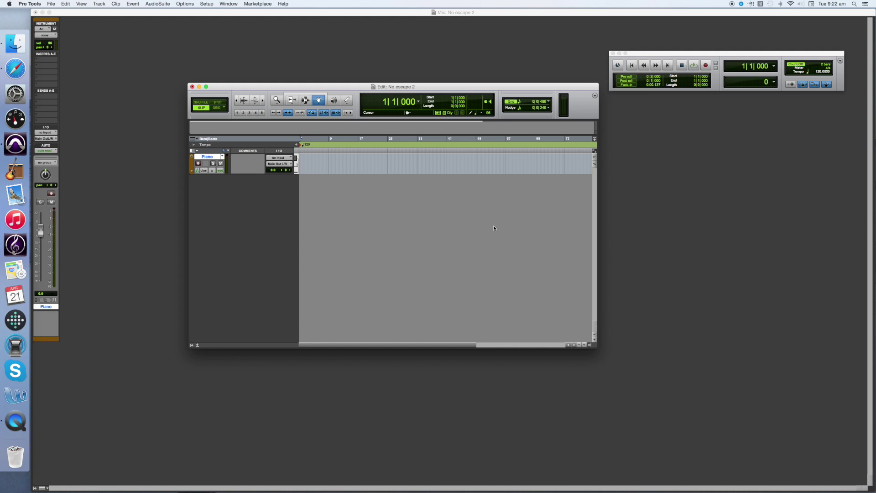
key(super+equal)
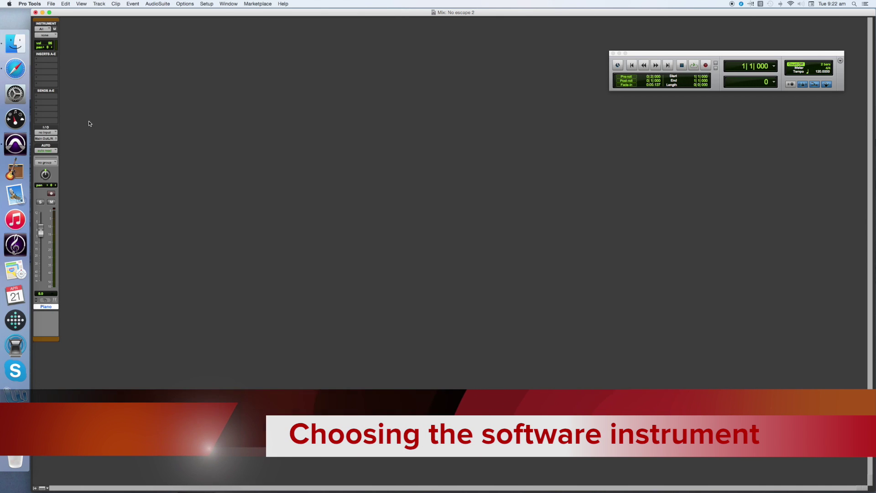
Insert the Mini Grand (mono) instrument plug-in on the Piano track's first insert slot
click(49, 59)
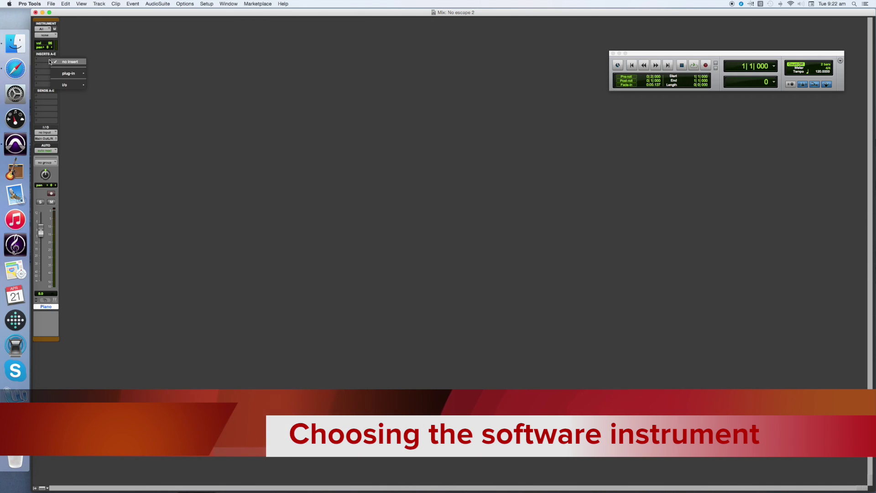
mouse_move(66, 75)
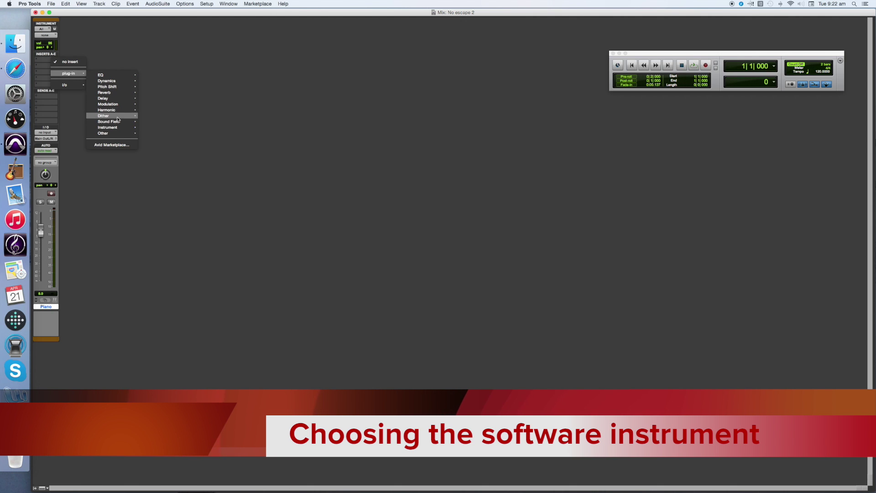
mouse_move(135, 129)
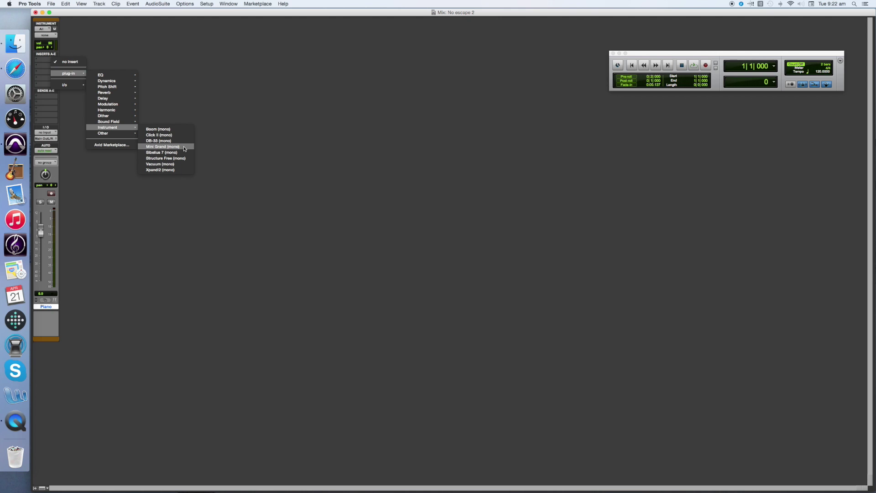
click(184, 149)
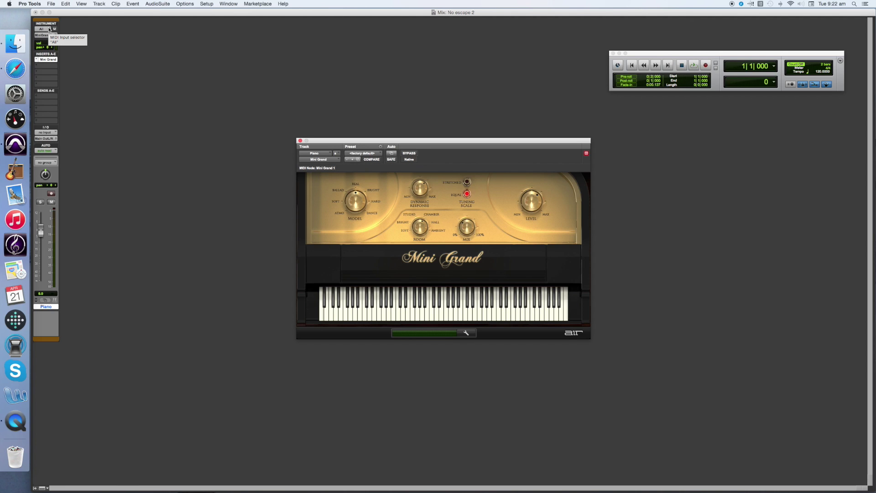
Set the Piano track's MIDI input to all Axiom 49 USB channels and record-arm it
click(49, 29)
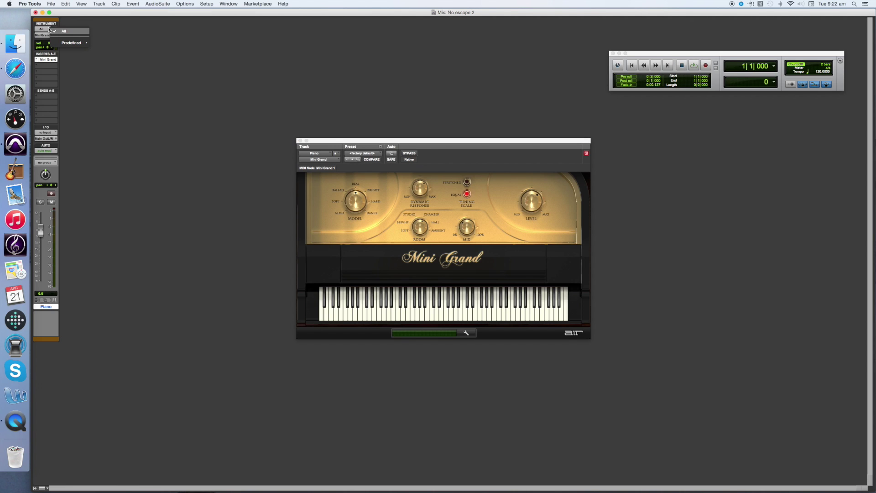
mouse_move(75, 46)
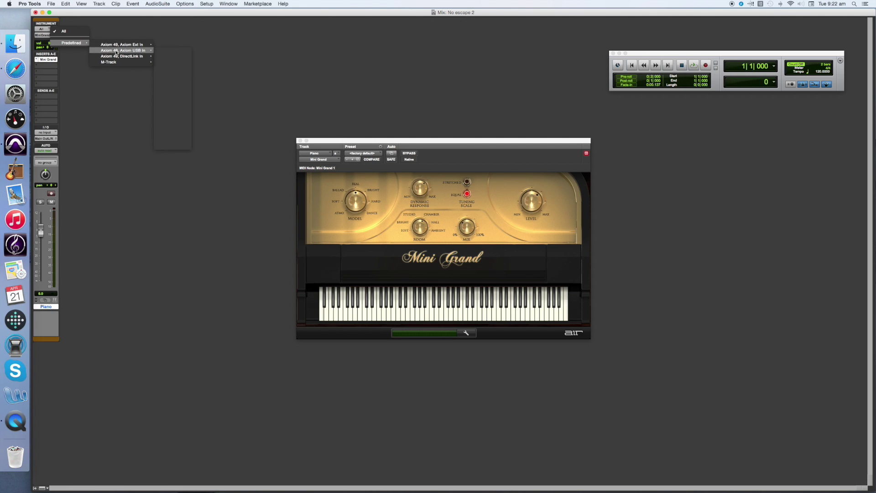
mouse_move(137, 51)
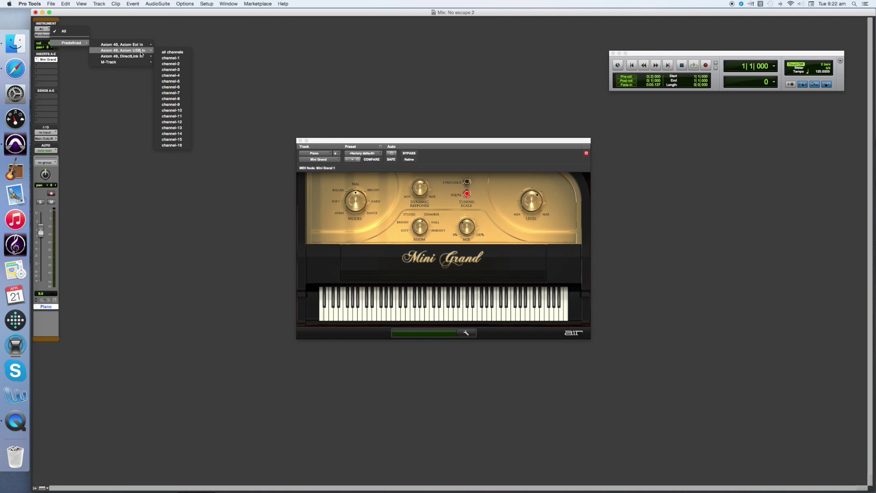
click(182, 53)
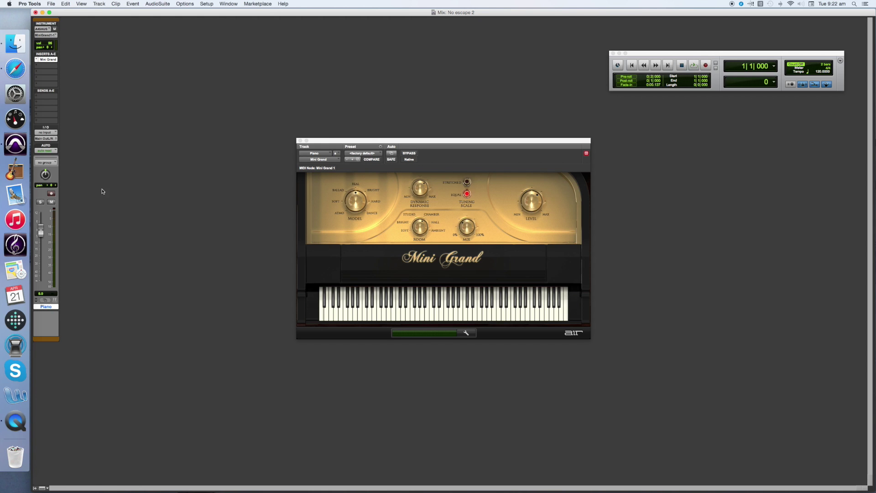
click(51, 194)
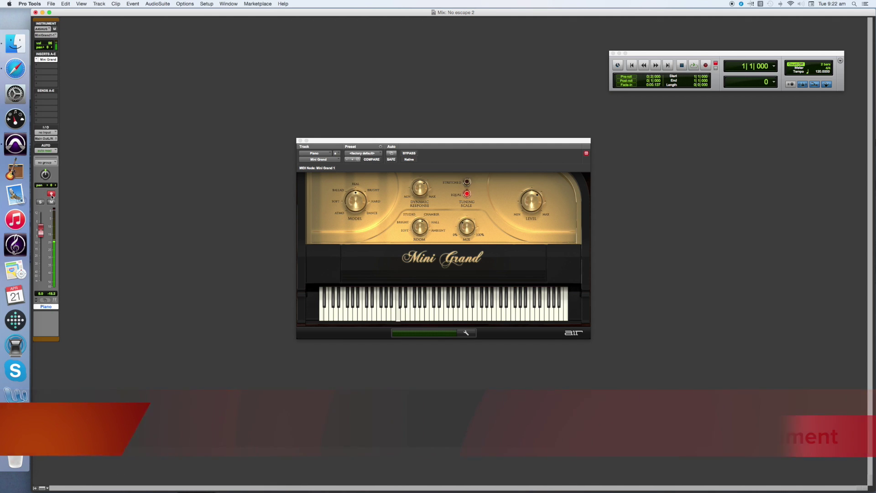
click(51, 195)
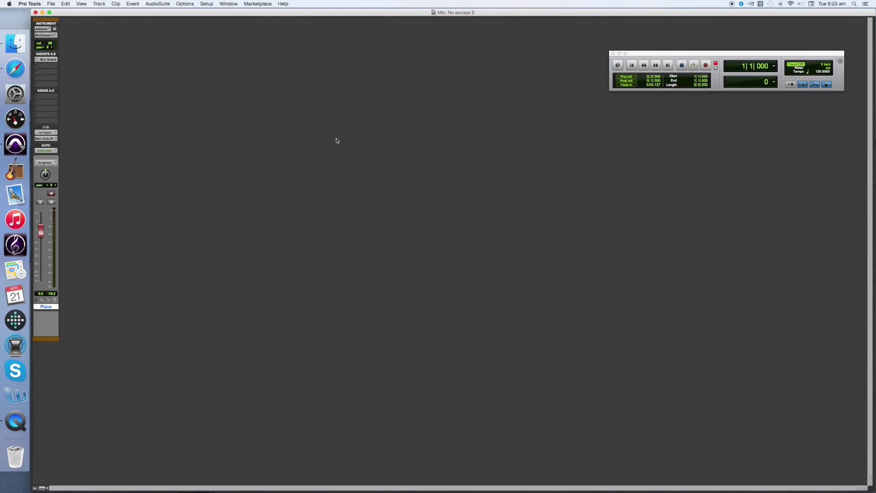
Add one new mono instrument track in Ticks to the session
click(99, 4)
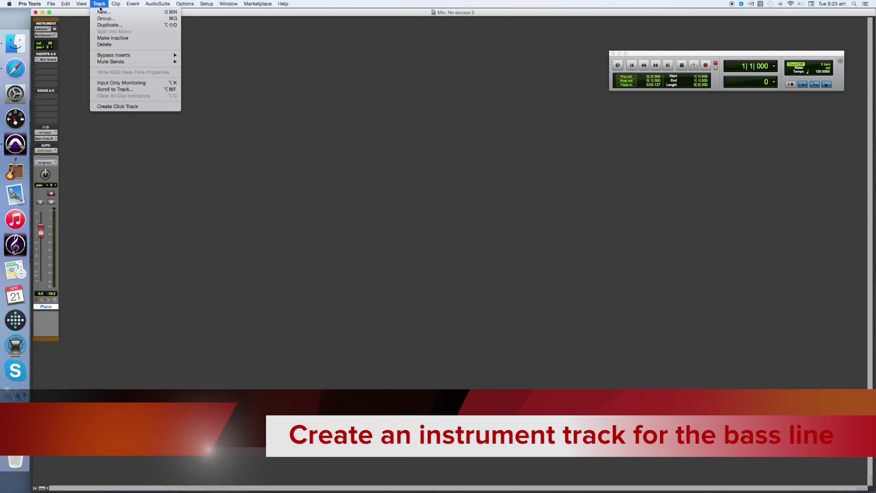
click(104, 12)
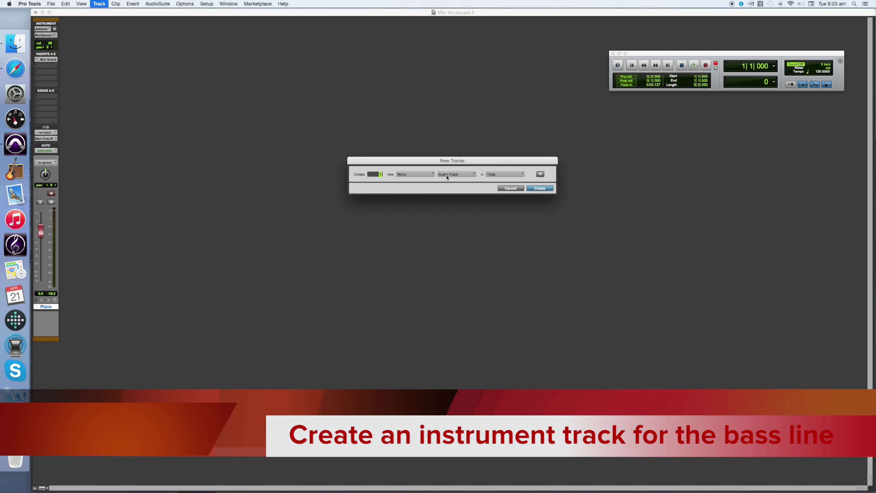
click(473, 175)
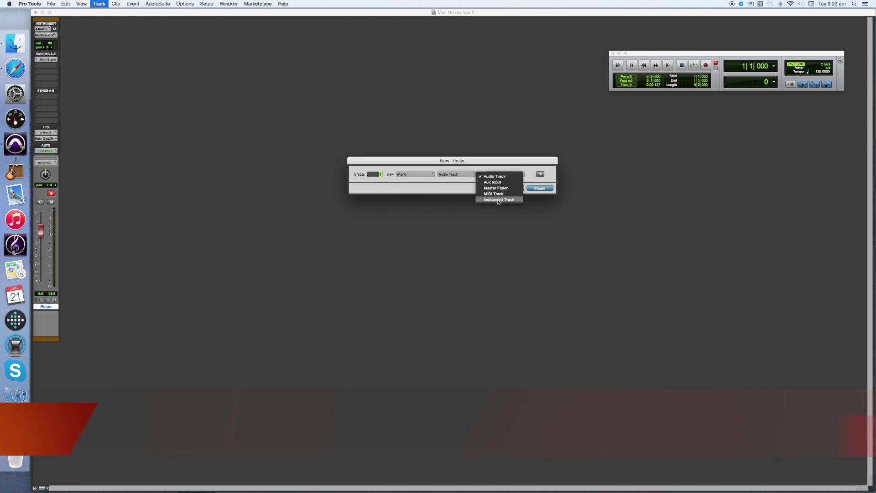
click(498, 200)
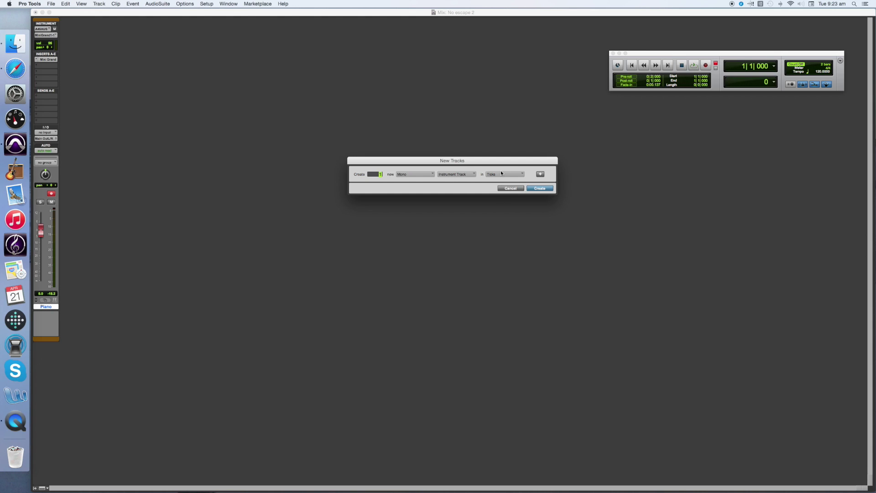
click(541, 189)
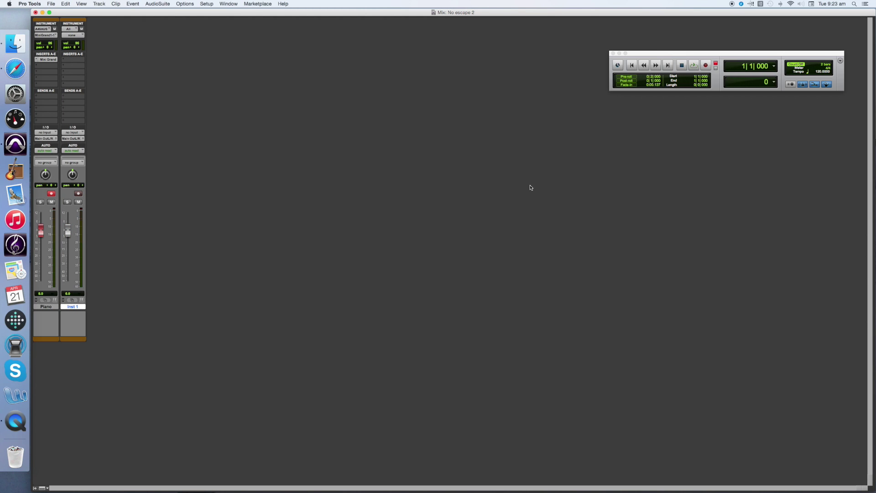
Rename the Inst 1 track to 'Bass strings'
double_click(73, 306)
text(B)
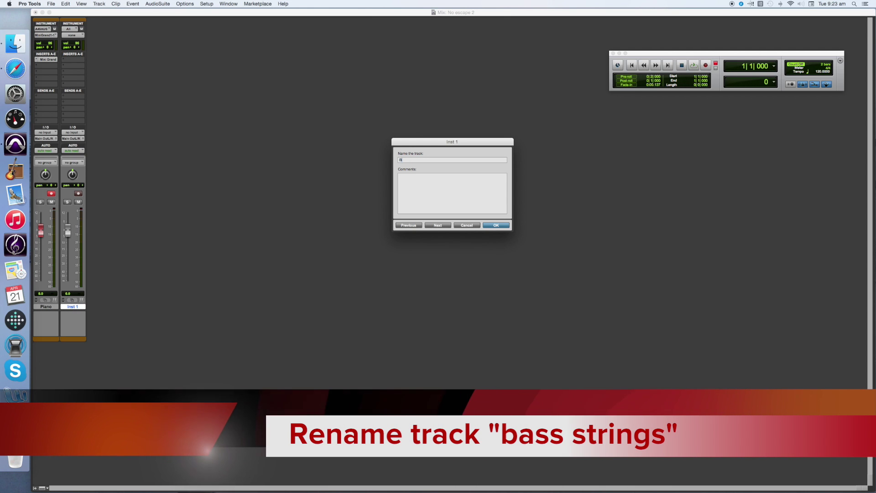
text(ass st)
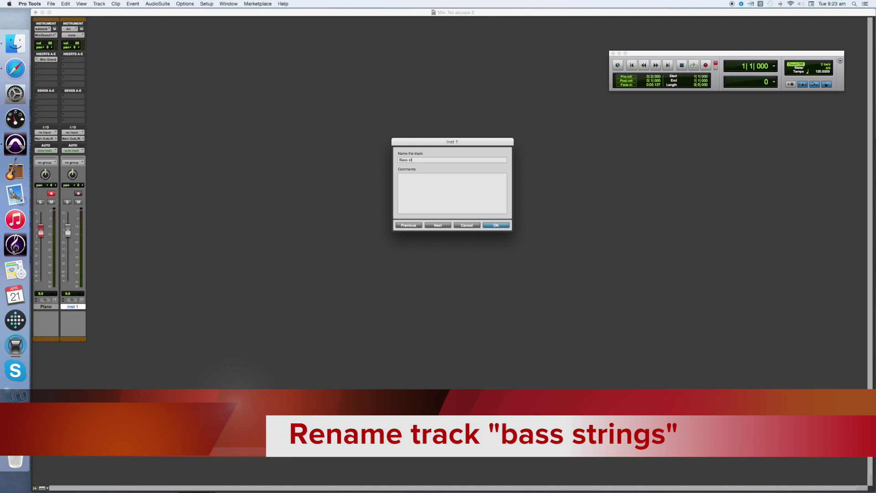
text(rings)
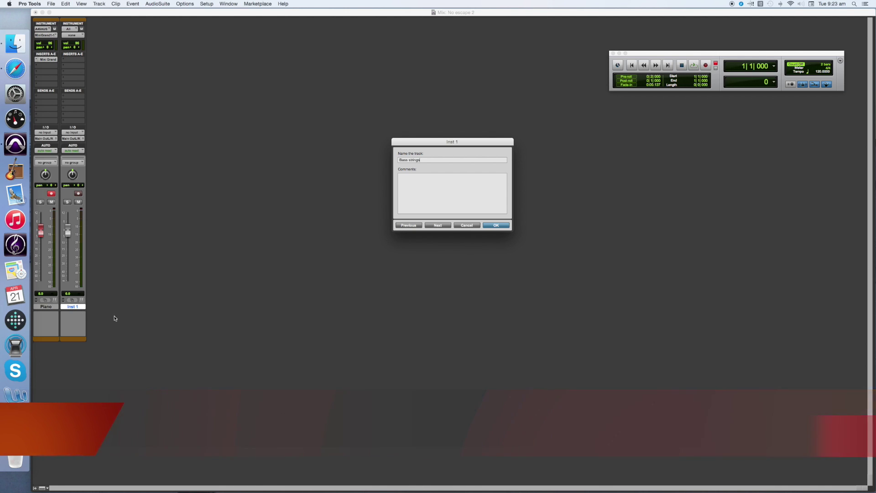
click(497, 226)
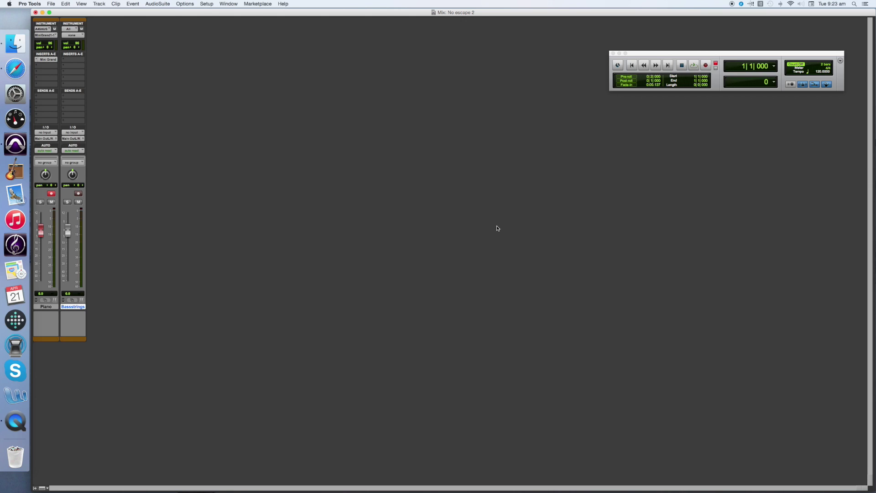
Insert Xpand2 (mono) as the instrument on the Bass strings track's first insert slot
click(73, 60)
mouse_move(88, 75)
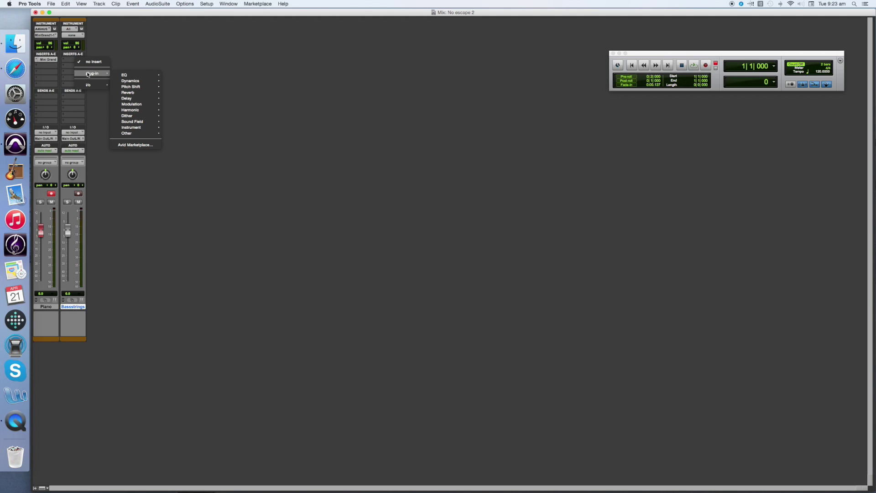
mouse_move(144, 128)
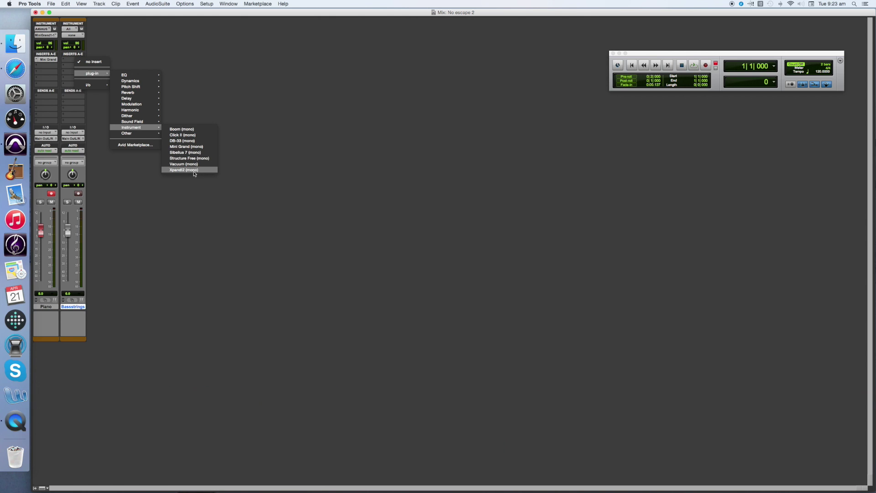
click(195, 171)
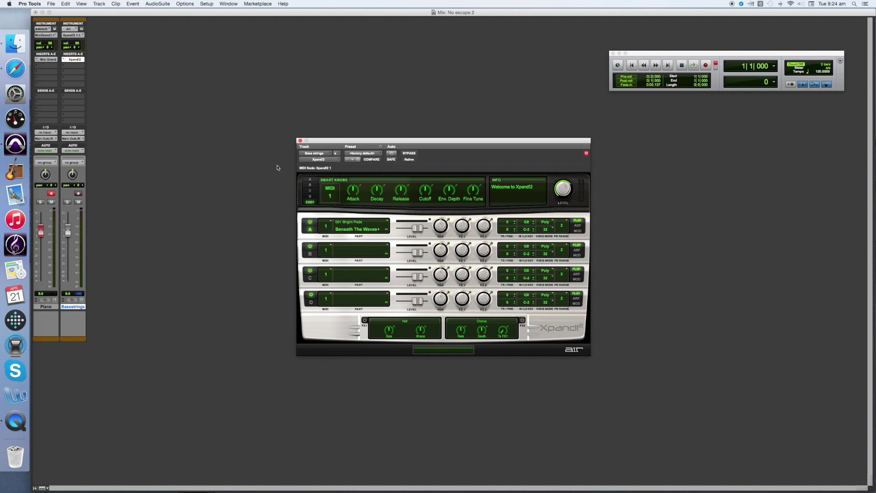
Load the 16 Strings > +06 Octave Big Strings preset in Xpand2
click(379, 155)
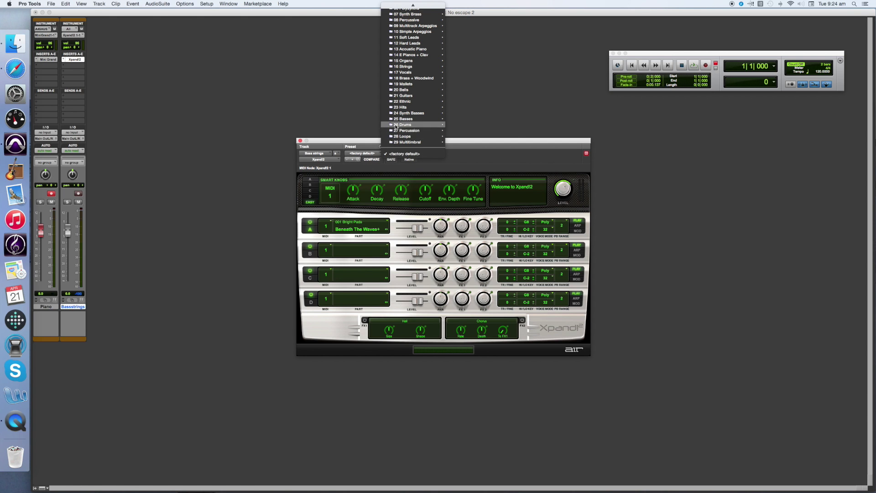
mouse_move(422, 67)
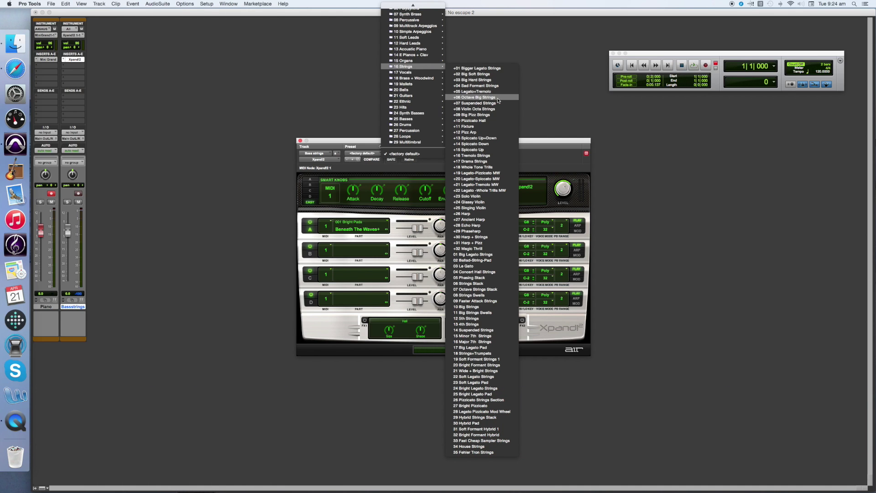
click(498, 97)
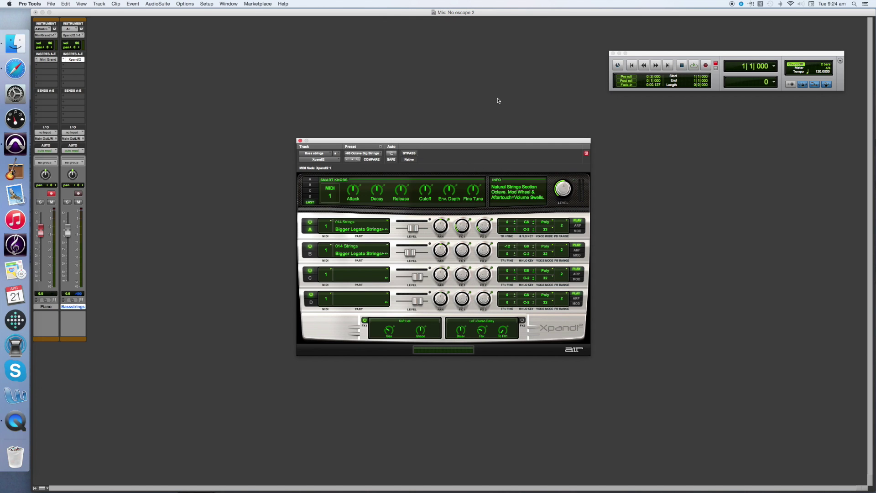
Set the Bassstrings track's MIDI input to Axiom 49 USB In
click(76, 31)
mouse_move(99, 43)
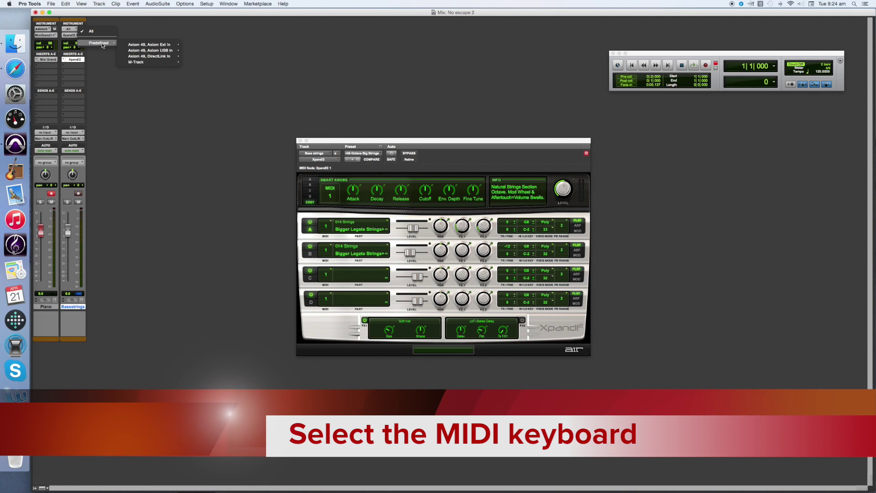
mouse_move(146, 44)
click(204, 54)
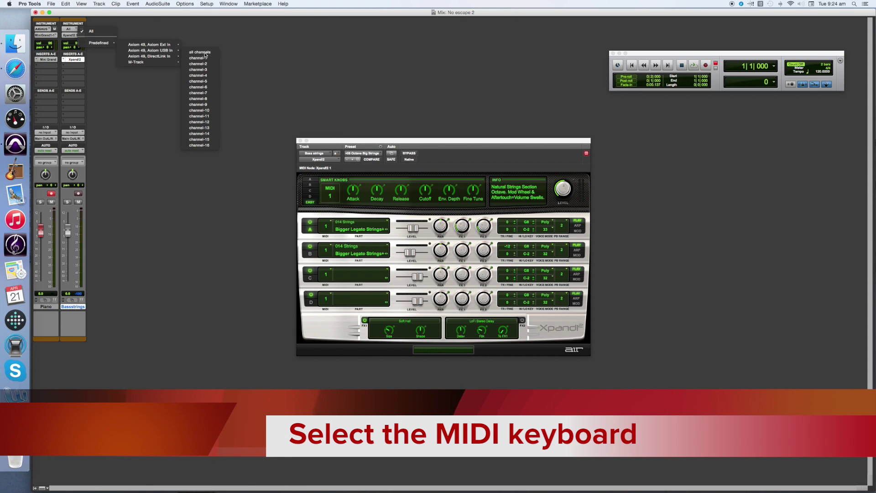
Disarm Piano, record-arm Bassstrings, and close the Xpand2 instrument window
click(51, 193)
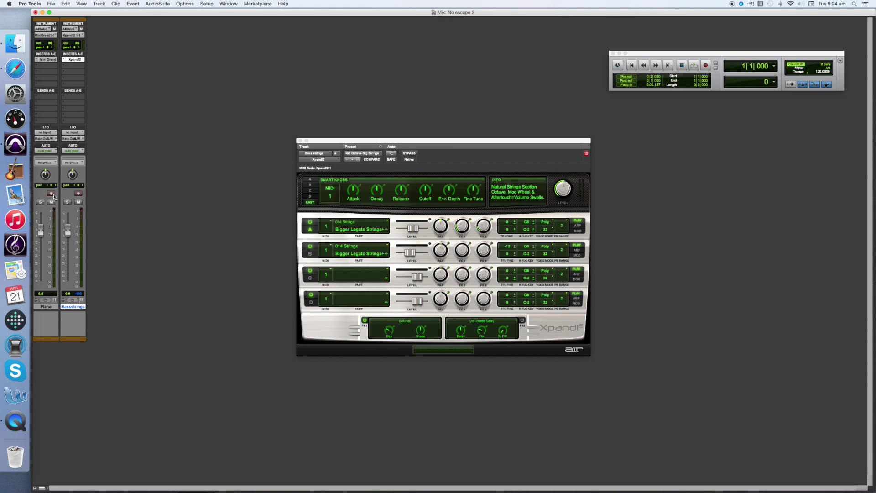
click(78, 194)
click(78, 194)
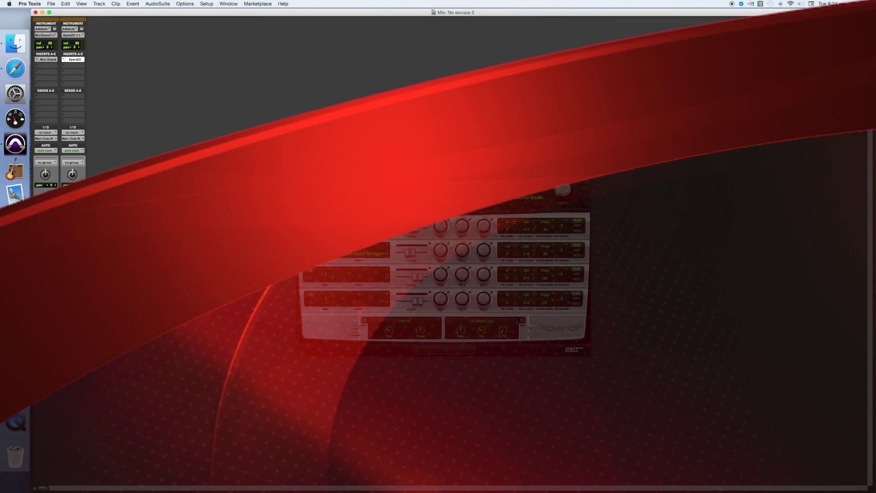
Disarm Bassstrings and create one new mono audio track in Ticks, Audio 1
click(300, 141)
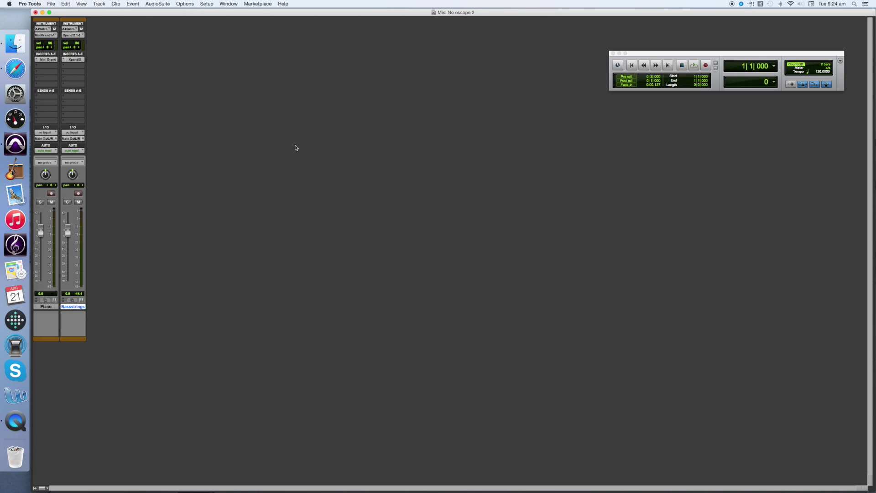
click(98, 3)
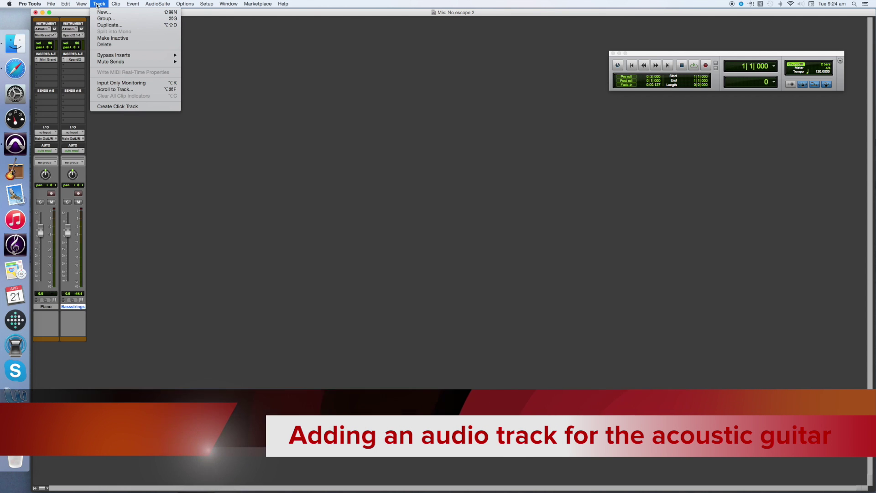
click(104, 12)
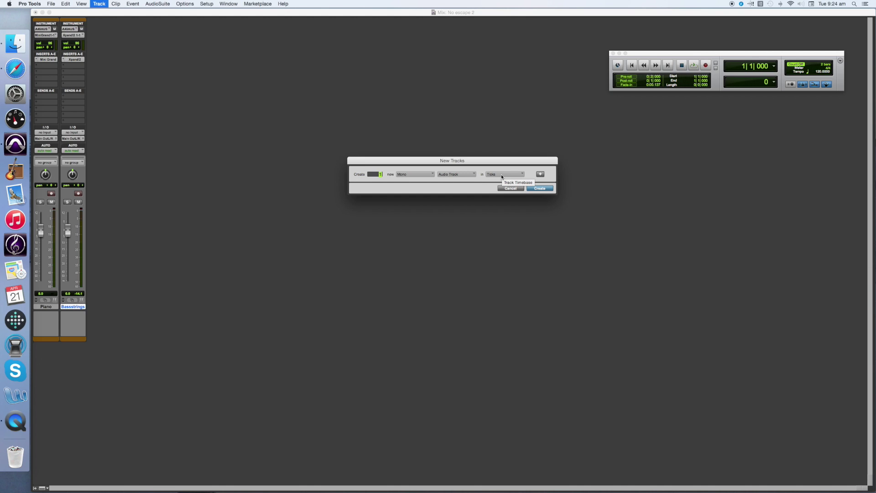
click(540, 189)
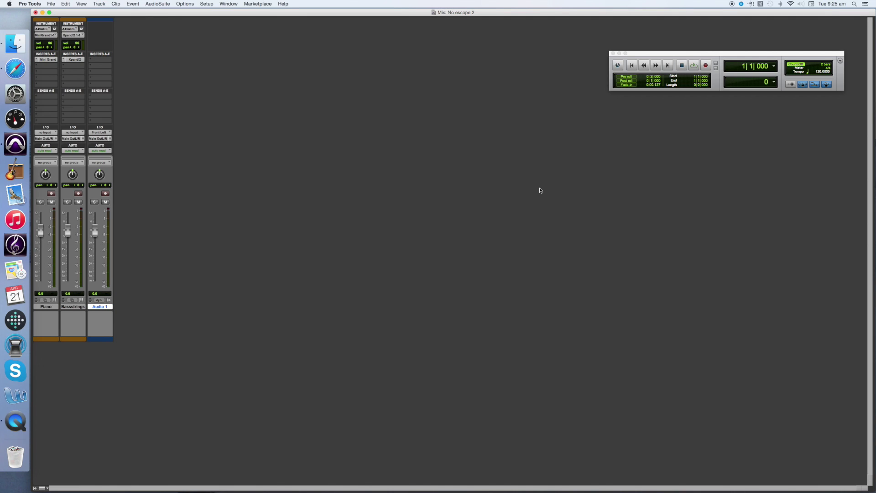
Rename the Audio 1 track to 'Acoustic Guitar', displayed as AcousticGtr
double_click(100, 308)
text(Acoustic Guita)
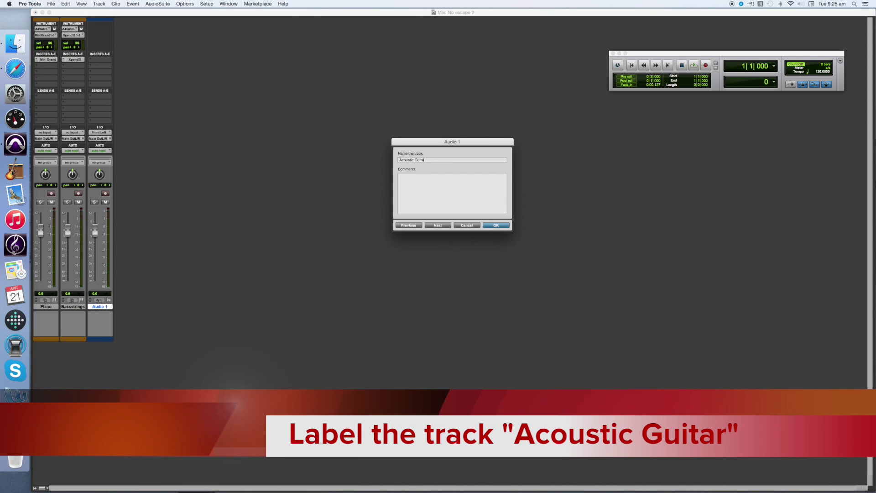
key(BackSpace)
key(BackSpace)
key(BackSpace)
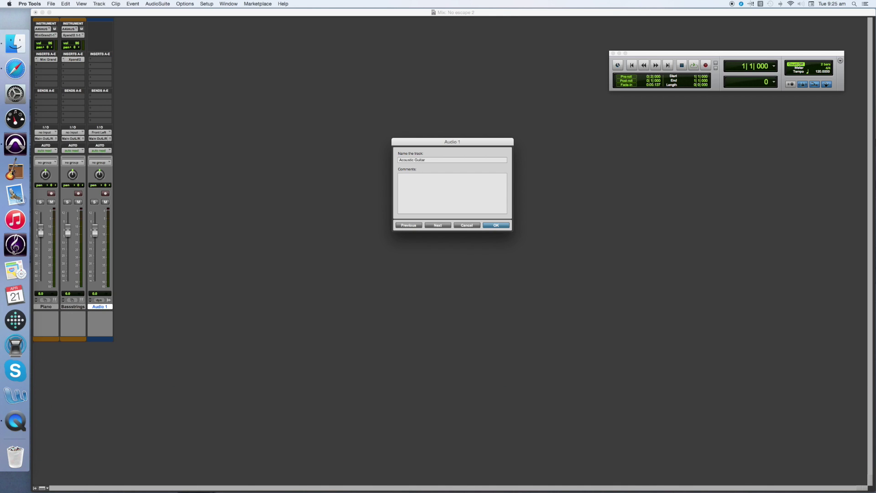
key(Return)
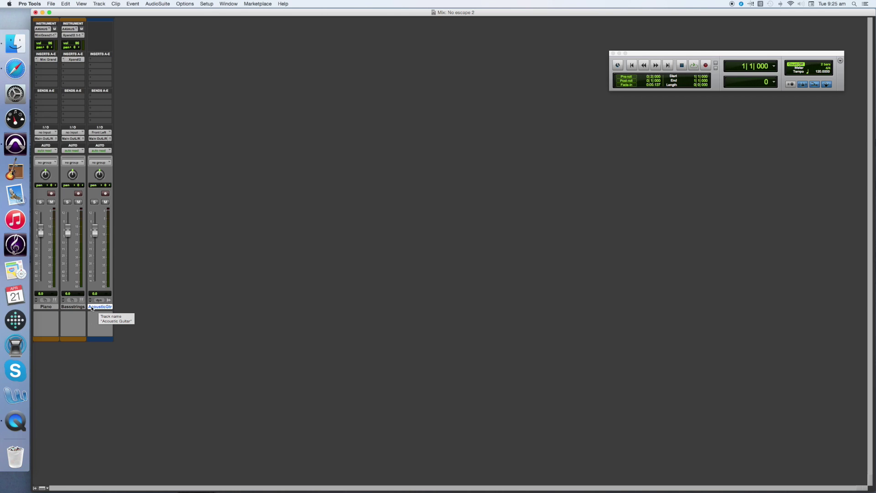
In the Edit window, set AcousticGtr's input to Front Right (Mono) and keep output on Main Out L/R
key(super+equal)
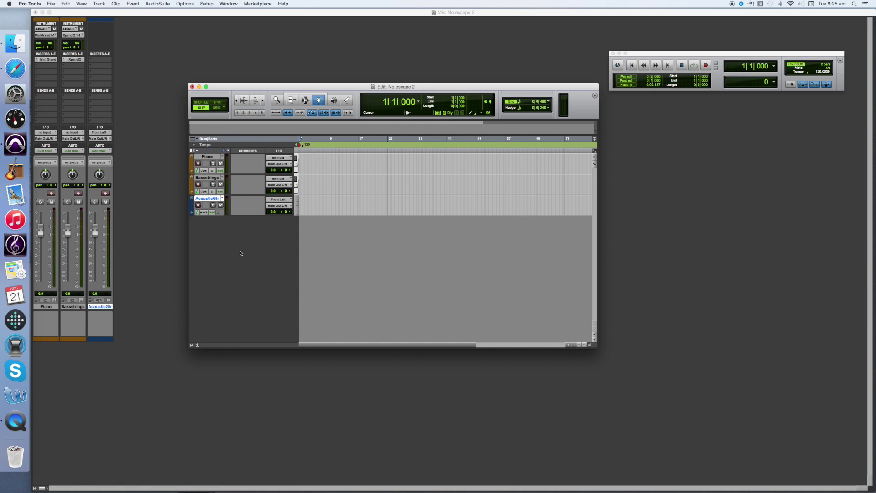
click(276, 201)
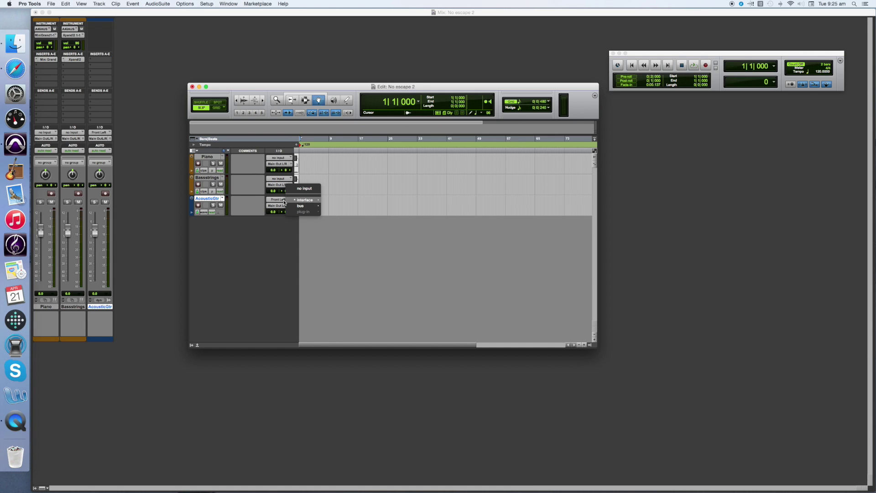
mouse_move(301, 203)
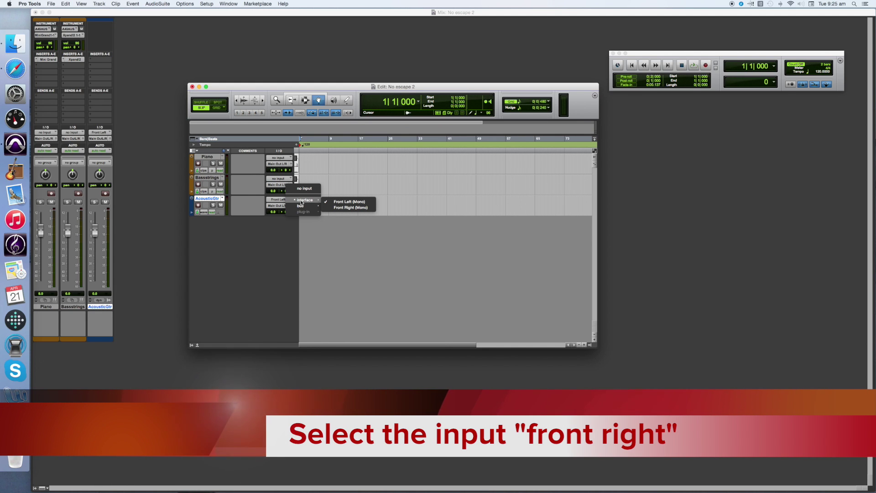
click(353, 207)
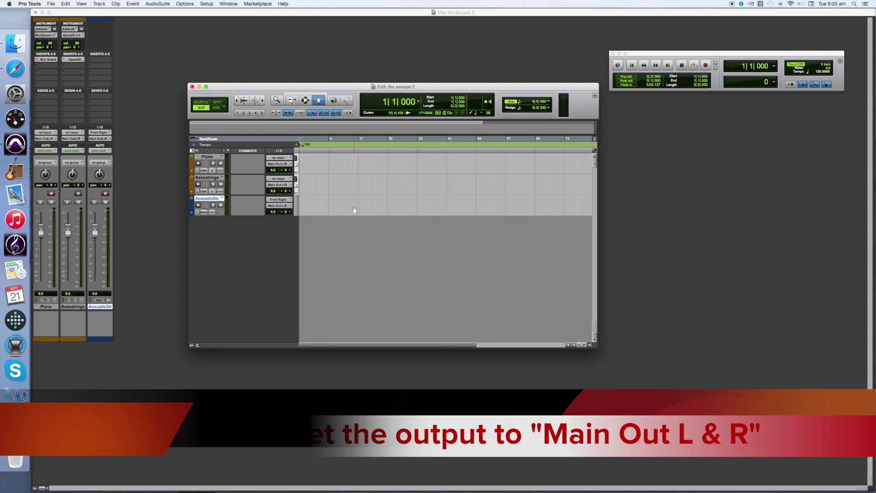
click(279, 205)
mouse_move(319, 206)
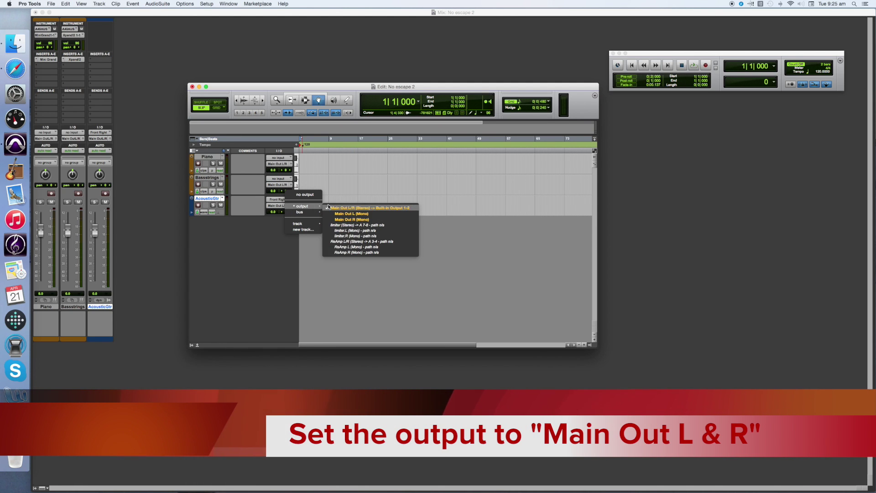
click(276, 207)
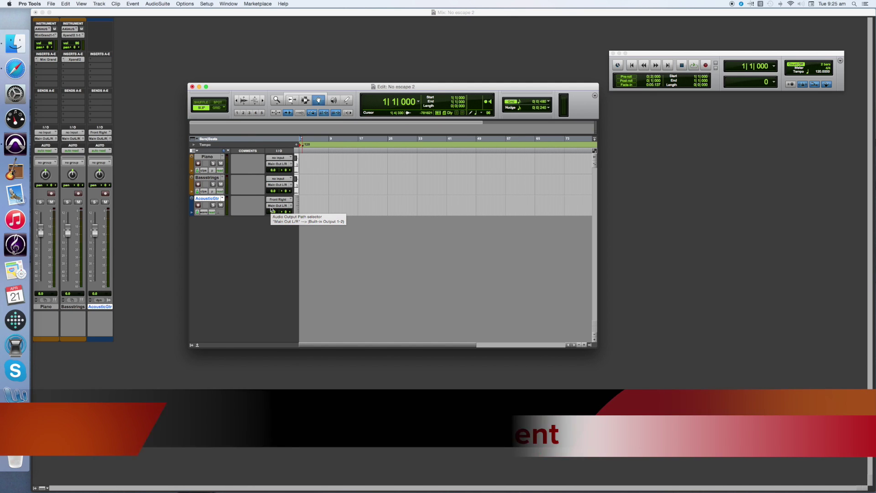
click(198, 206)
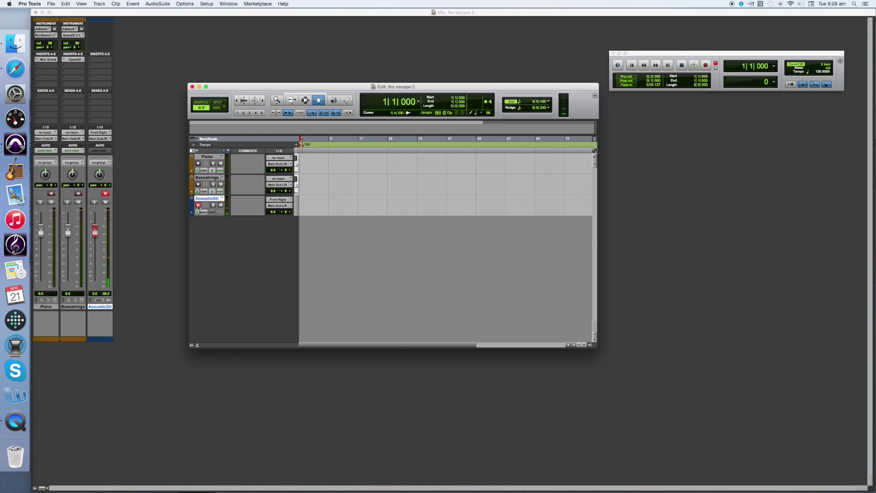
click(198, 206)
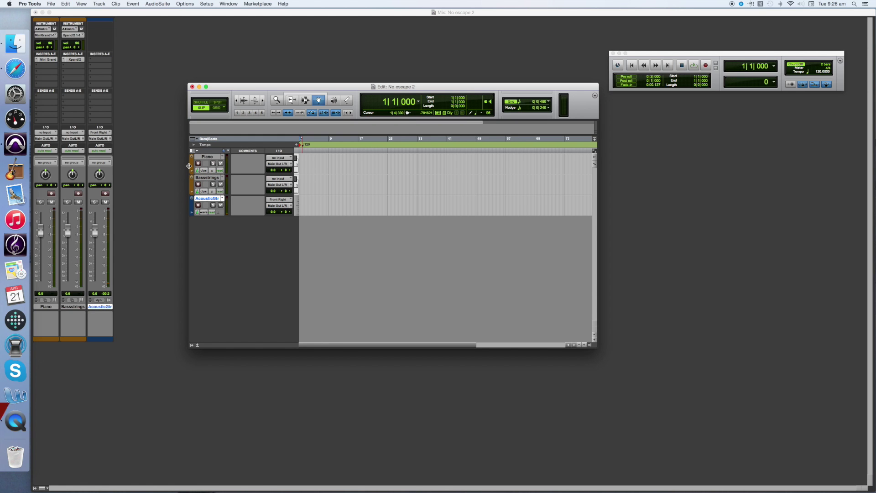
Create 3 new mono audio tracks, Audio 1 to Audio 3, through Track > New
click(106, 3)
click(106, 13)
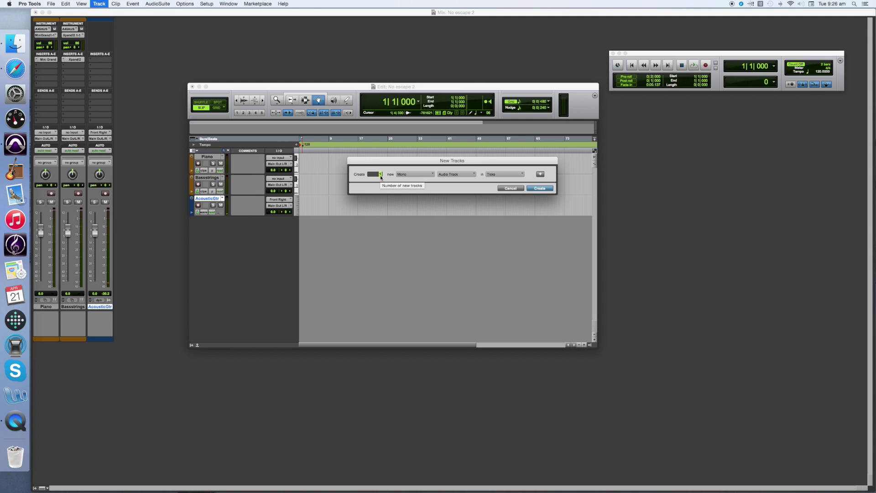
text(3)
click(546, 189)
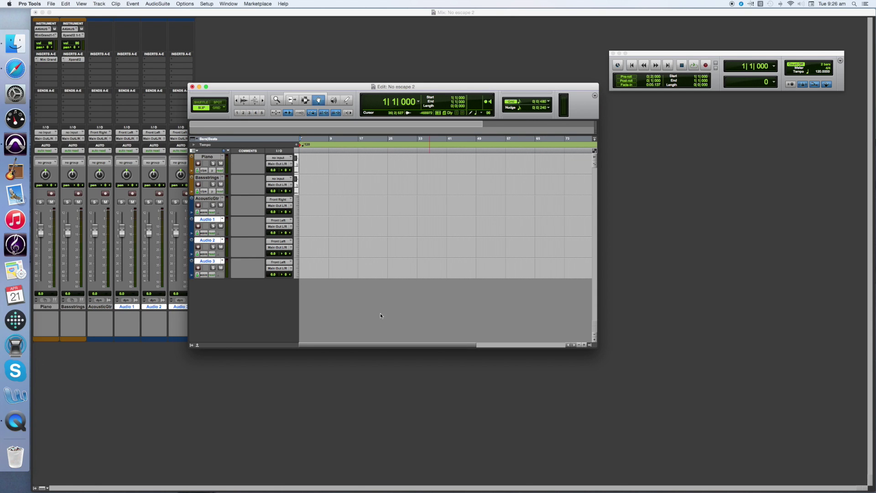
Rename Audio 1, 2 and 3 to Main Vocal, Backingvcl1 and Backingvcl2
double_click(208, 220)
text(Main Vocal)
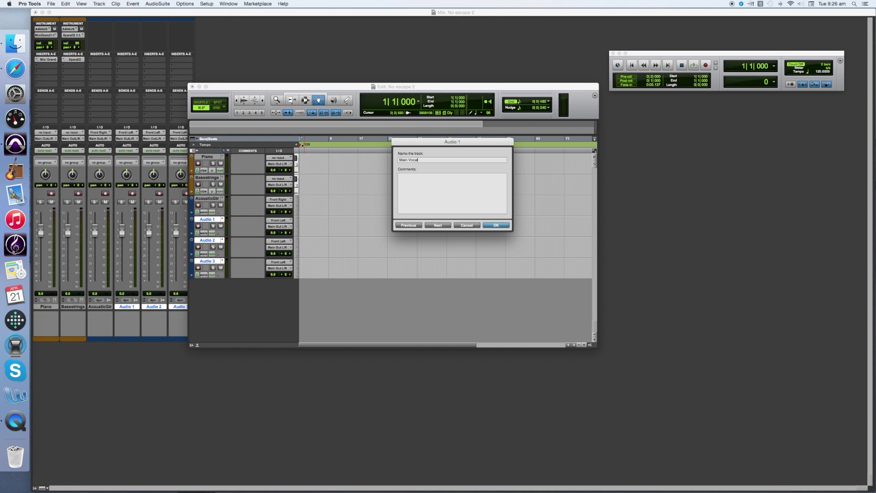
key(Return)
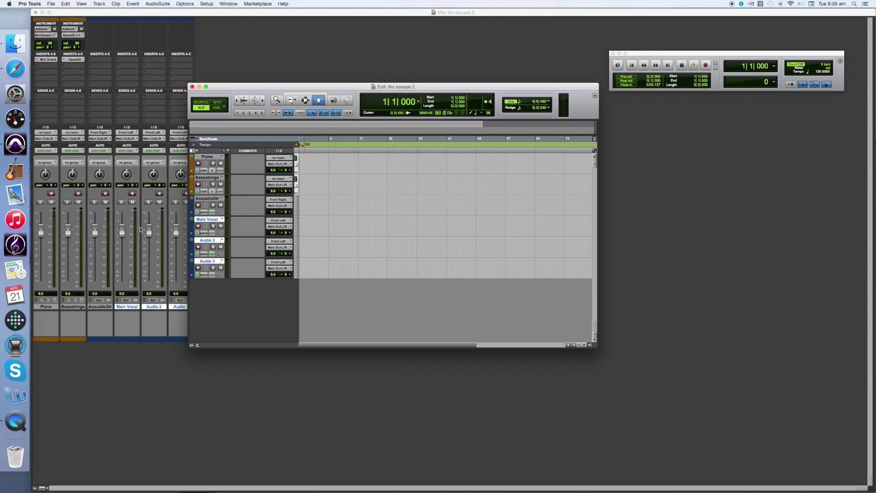
double_click(208, 240)
text(B)
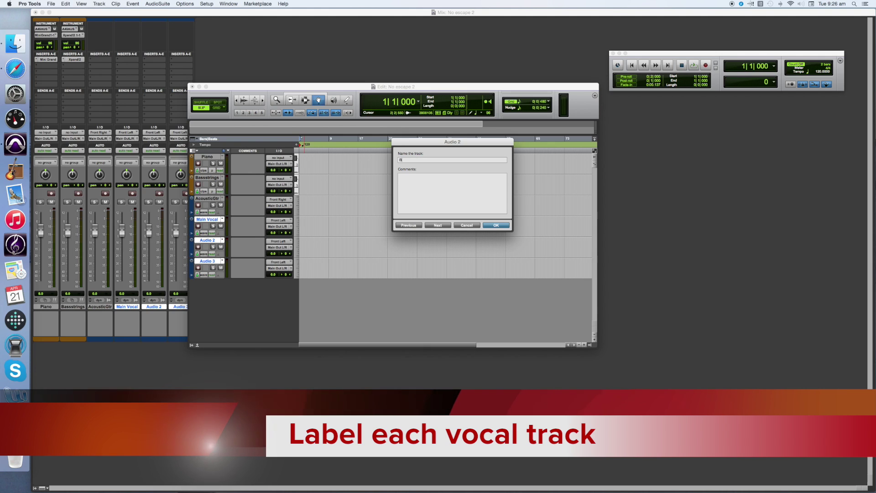
text(acking vocal 1)
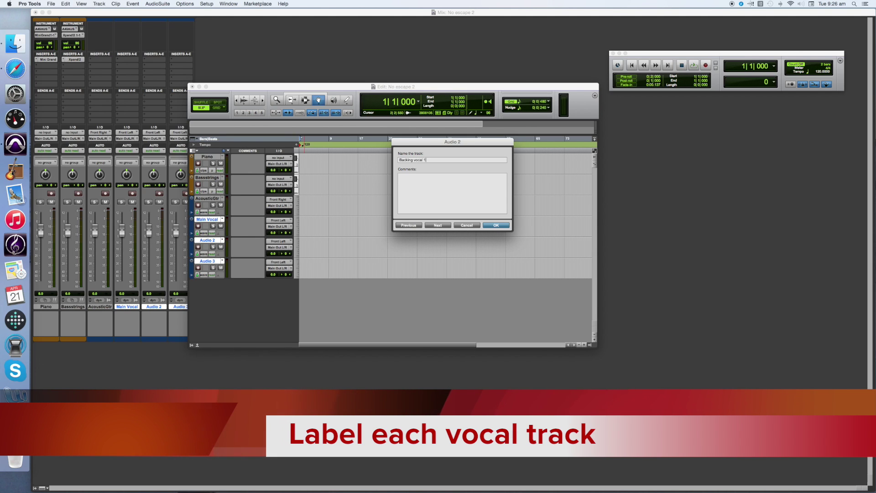
key(Return)
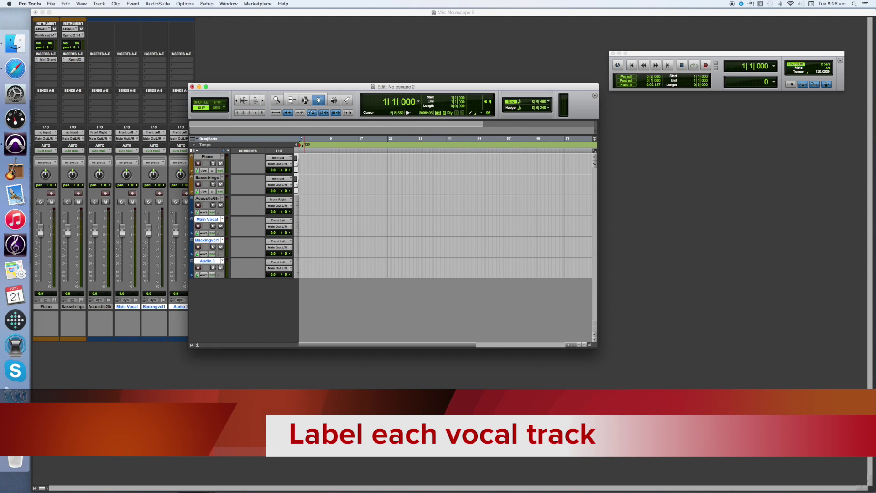
double_click(204, 262)
text(Backing vocal 2)
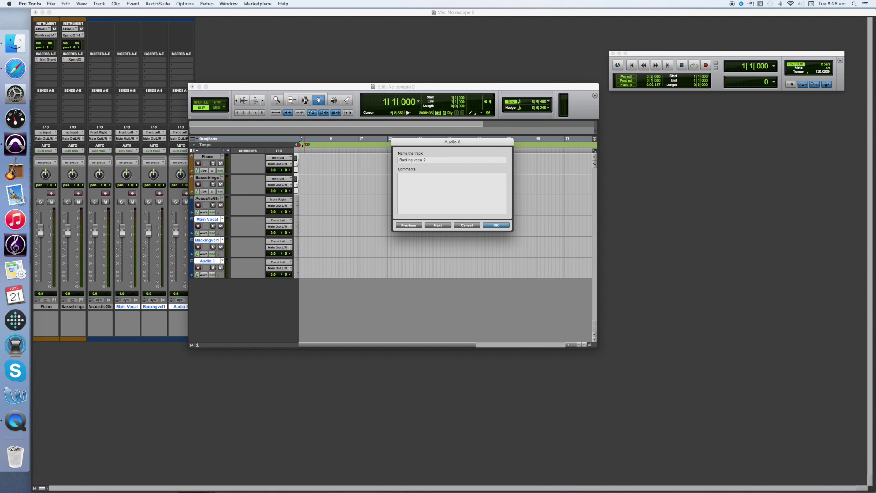
key(Return)
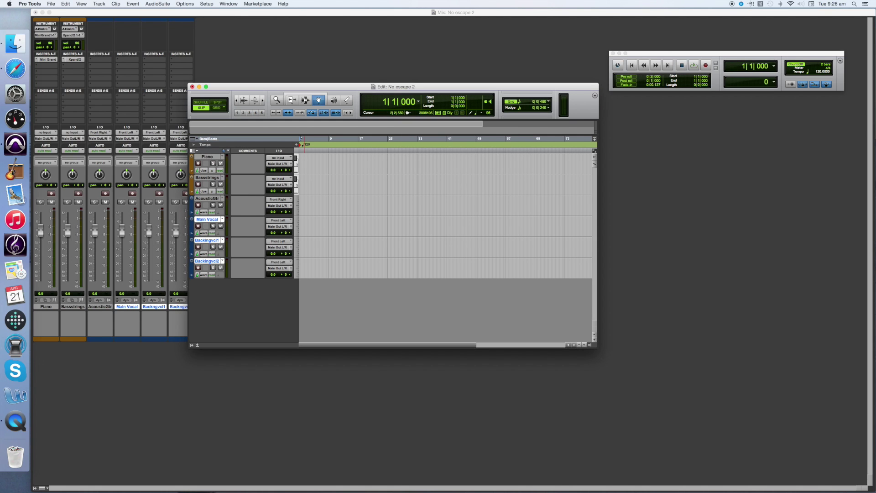
Leave Main Vocal's input on Front Left and record-arm the Main Vocal track
click(289, 223)
mouse_move(322, 223)
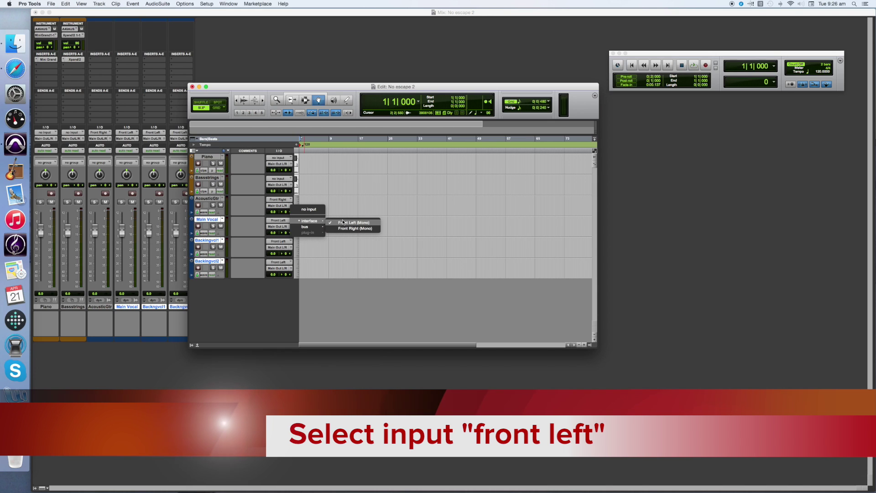
click(343, 222)
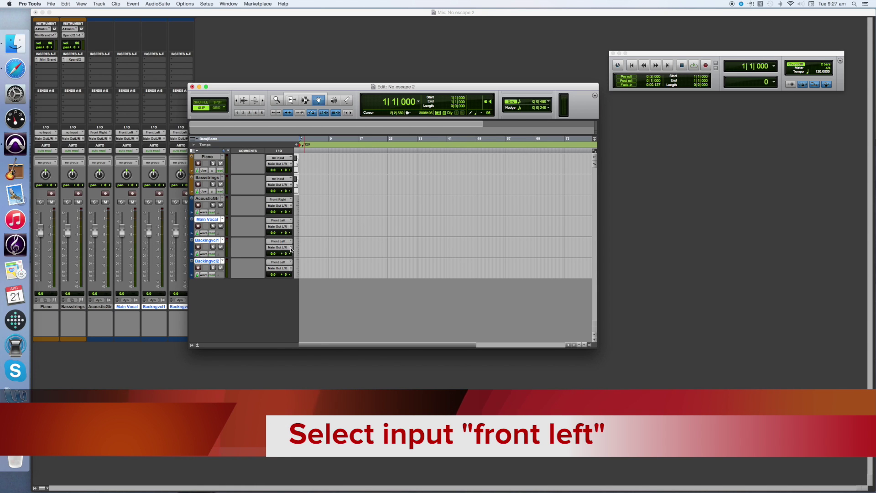
scroll(292, 267, right, 3)
scroll(291, 268, left, 3)
click(199, 226)
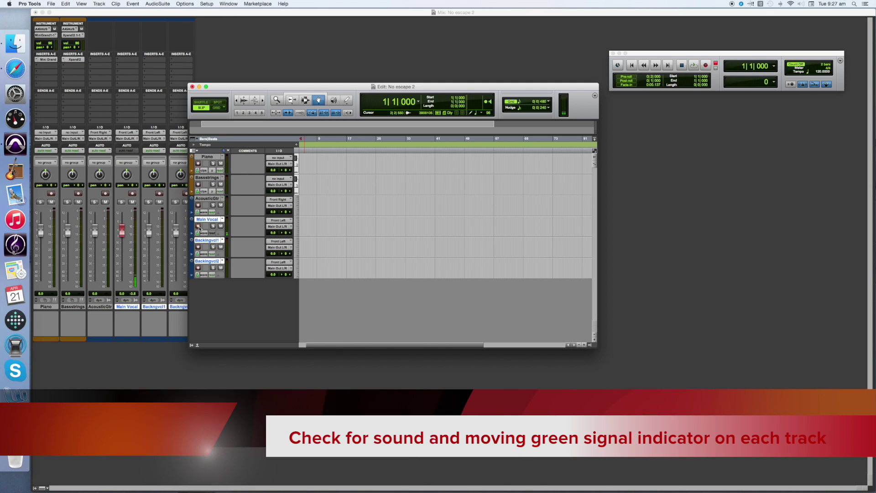
Move the record arm from Main Vocal to Backingvcl1, then Backingvcl2, checking each meter
click(198, 226)
click(198, 247)
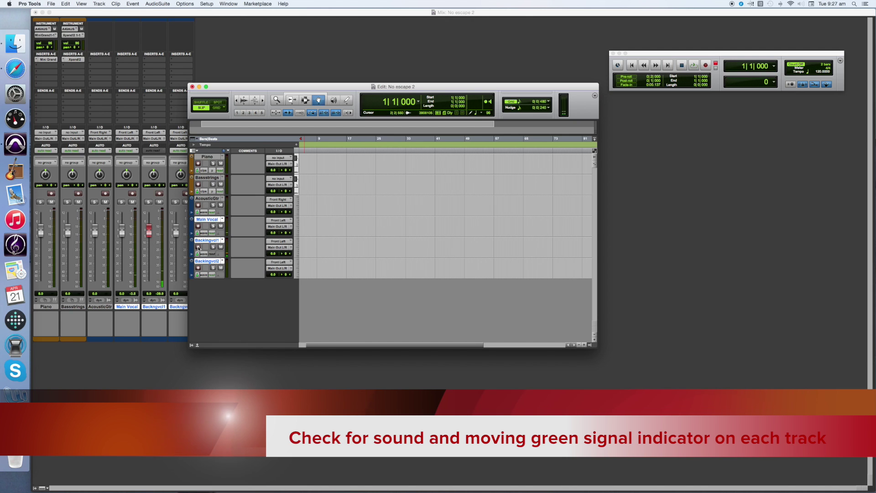
click(198, 247)
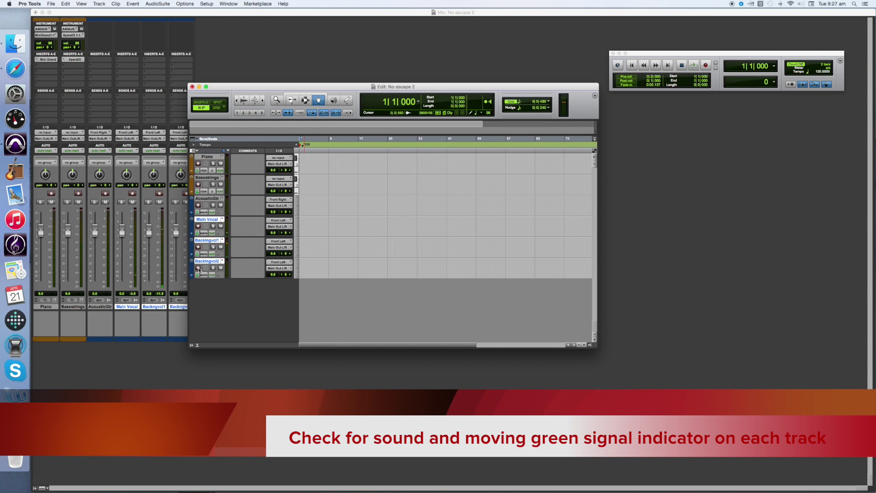
click(198, 268)
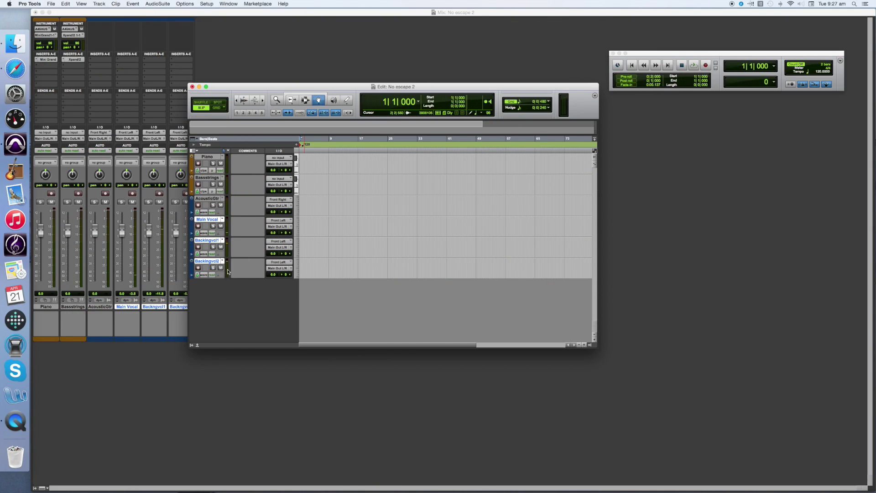
click(198, 268)
Select AcousticGtr, briefly record-arm it to check its meter, then disarm it
click(212, 199)
click(198, 206)
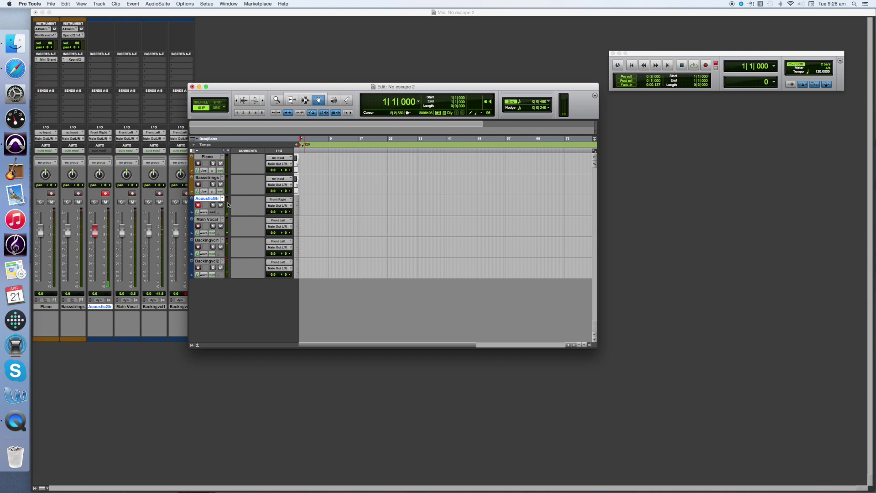
click(201, 206)
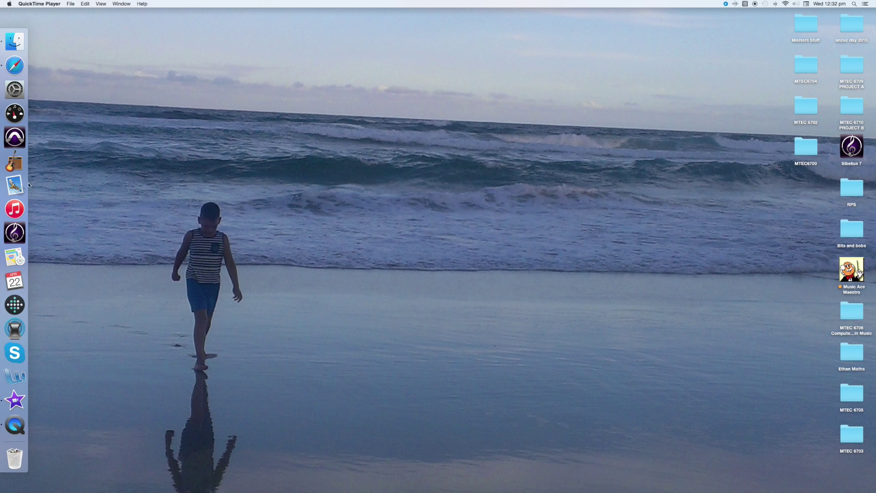
Launch GarageBand from the Dock and choose File > New to reach the project chooser
click(20, 166)
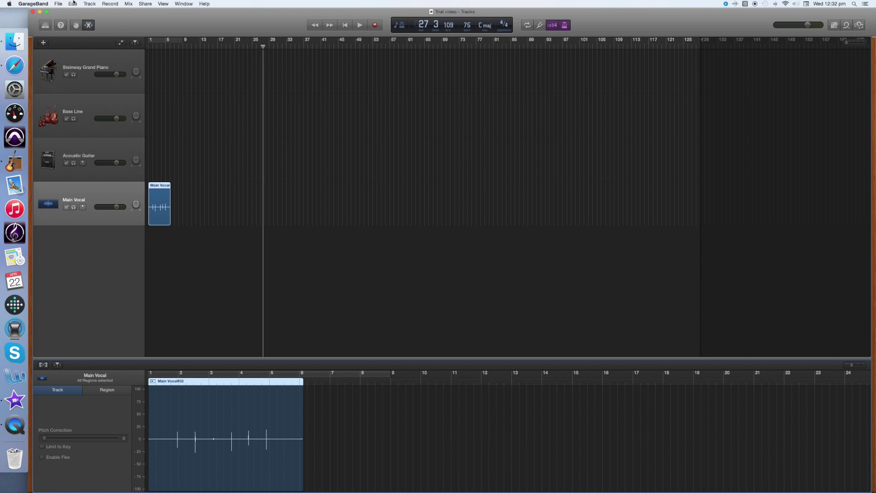
click(60, 5)
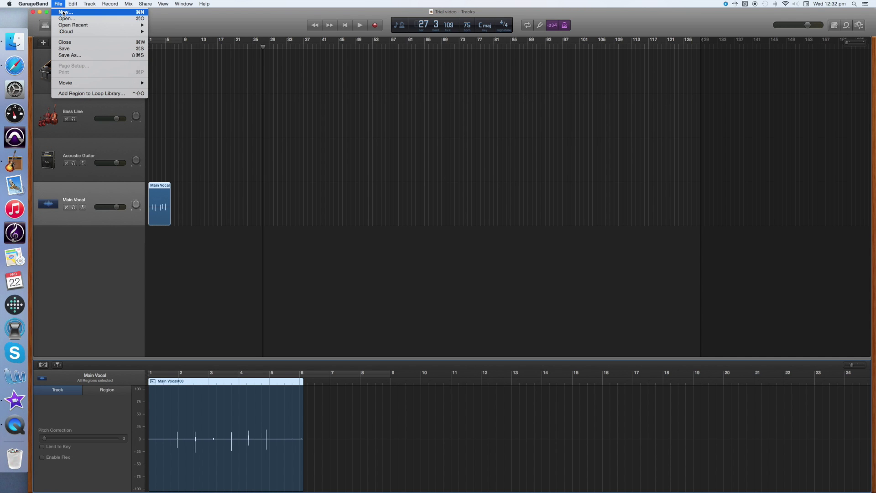
click(64, 12)
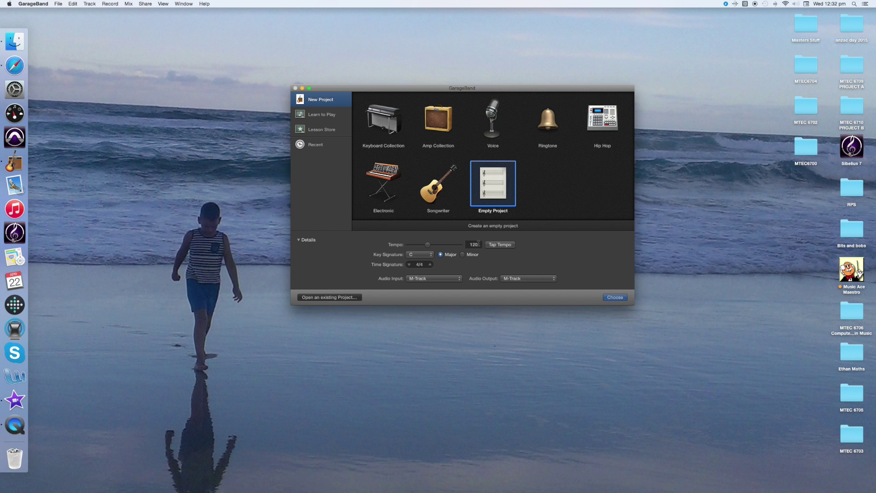
Create an empty project with M-Track as audio input and tempo changed from 120 to 75
click(299, 240)
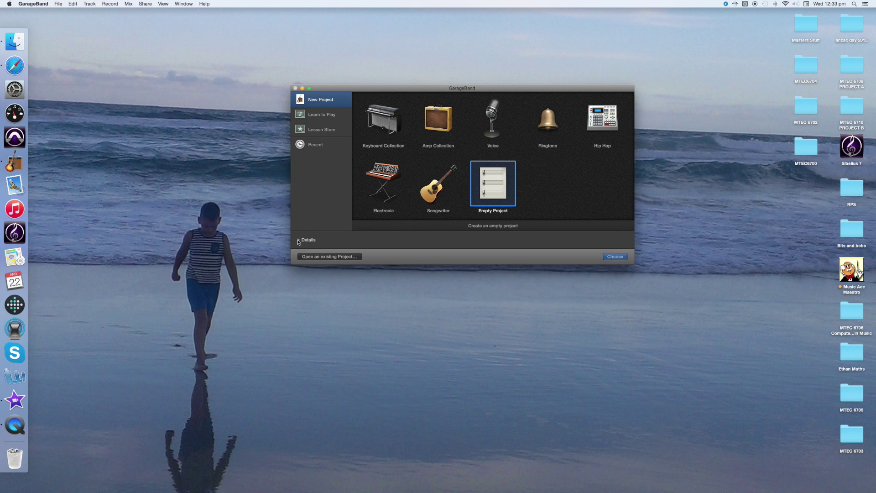
click(298, 240)
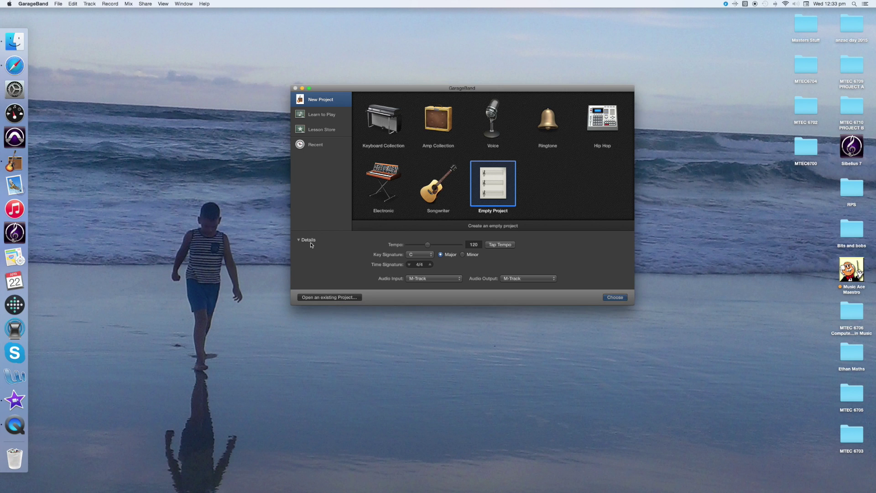
click(459, 280)
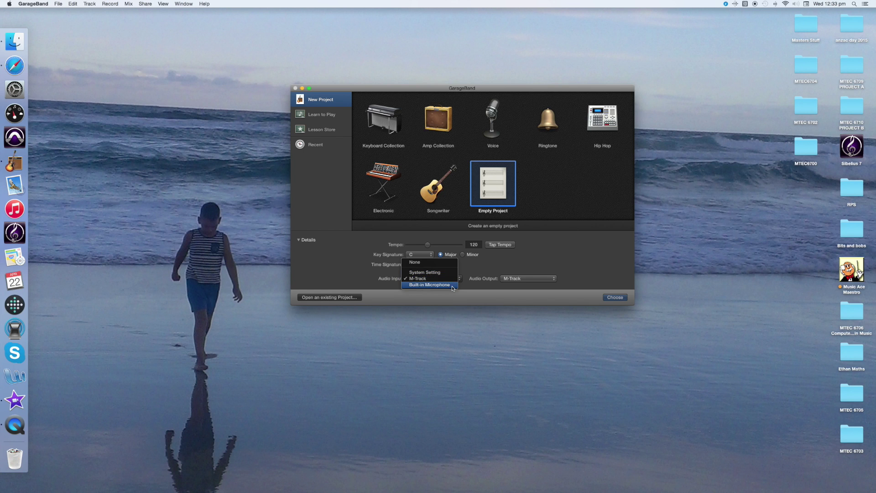
click(429, 278)
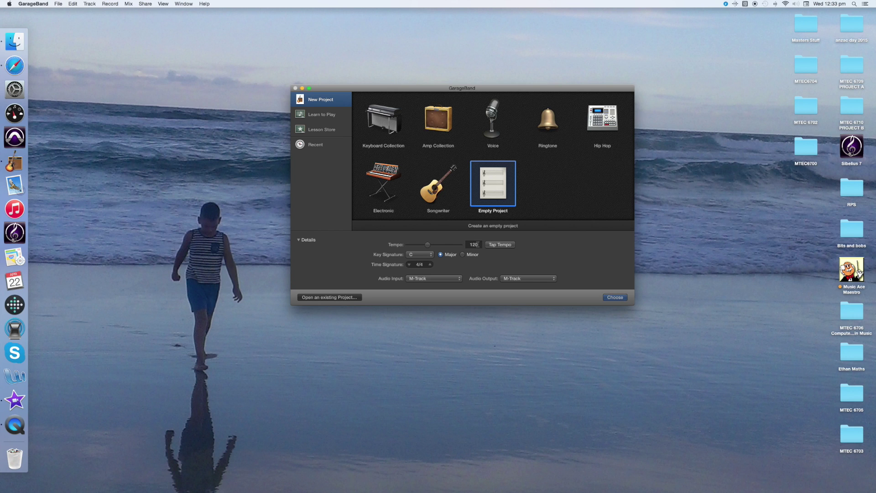
double_click(473, 245)
key(BackSpace)
text(75)
click(610, 296)
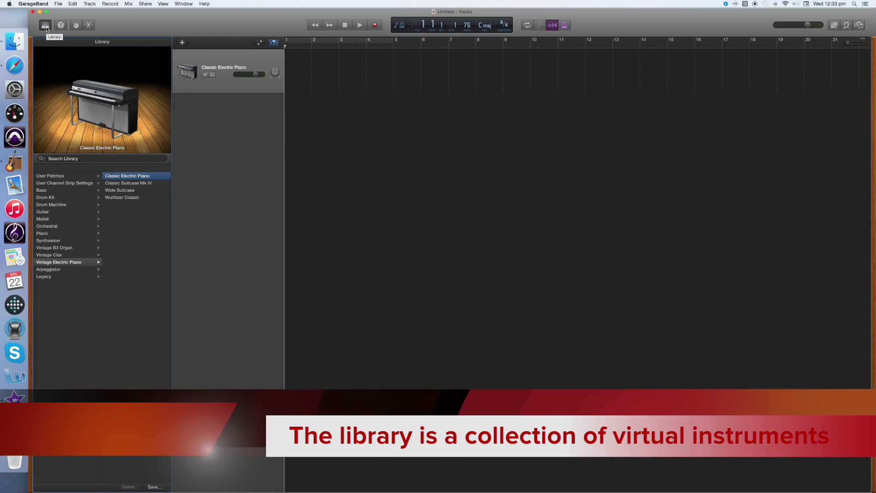
Toggle the Library and Quick Help, then show Smart Controls and the Piano Roll editor
click(45, 26)
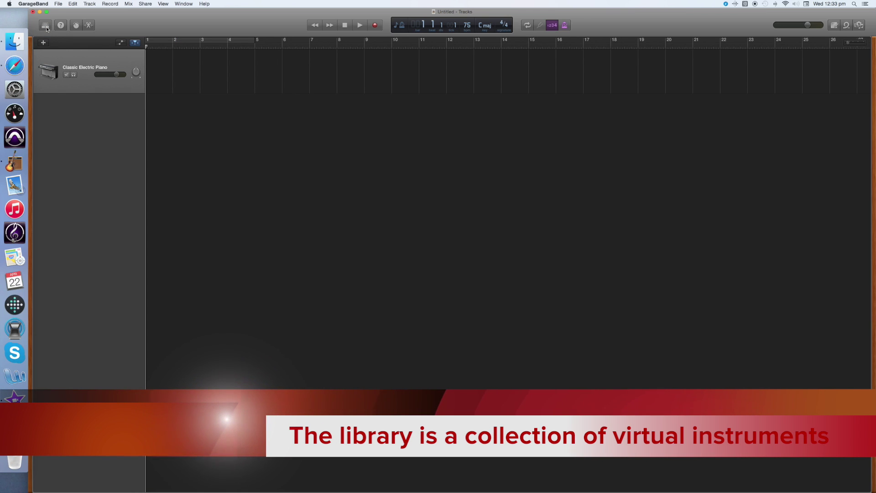
click(45, 26)
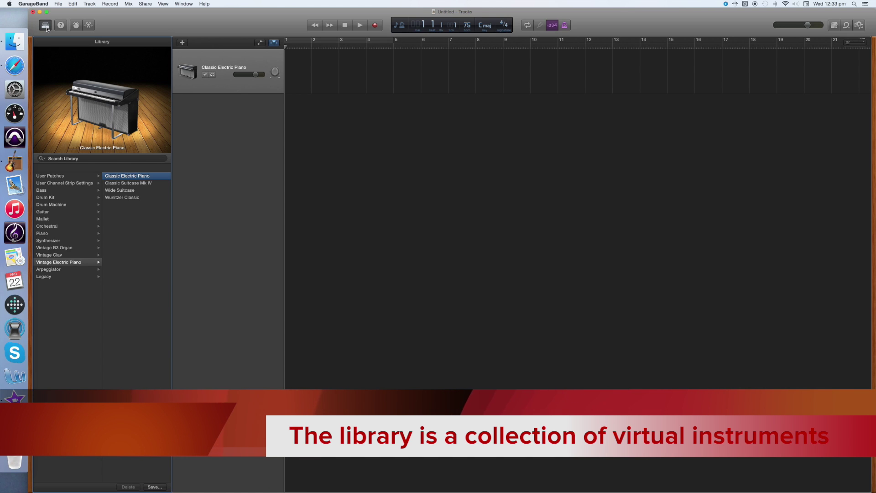
click(46, 27)
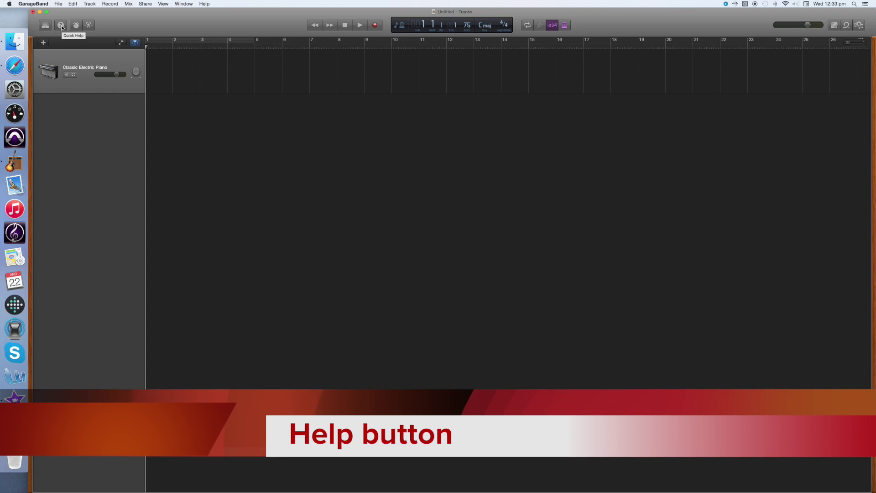
click(62, 26)
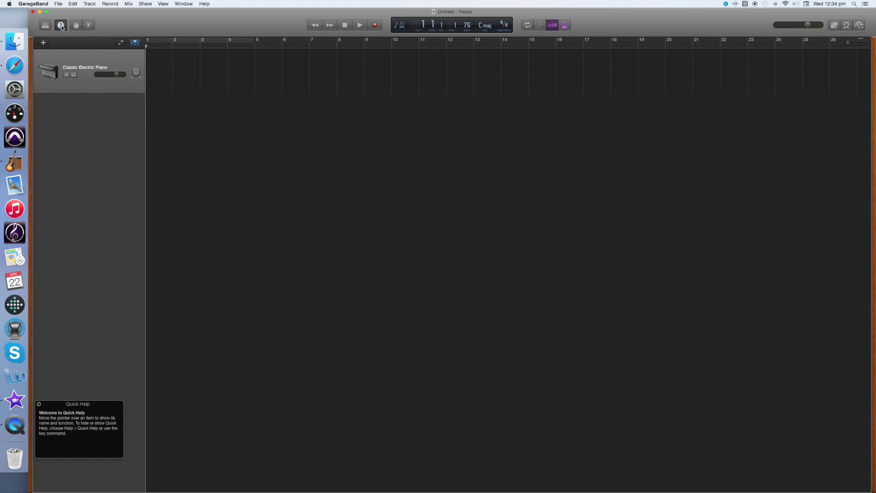
click(62, 25)
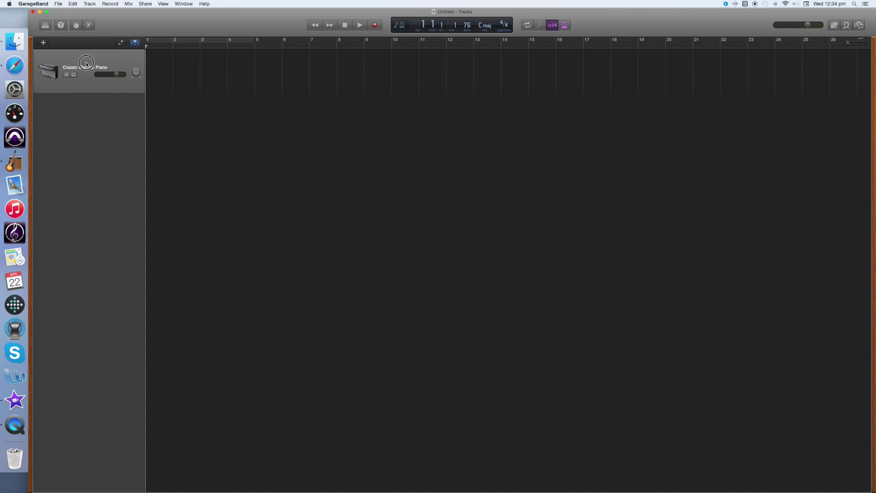
click(77, 25)
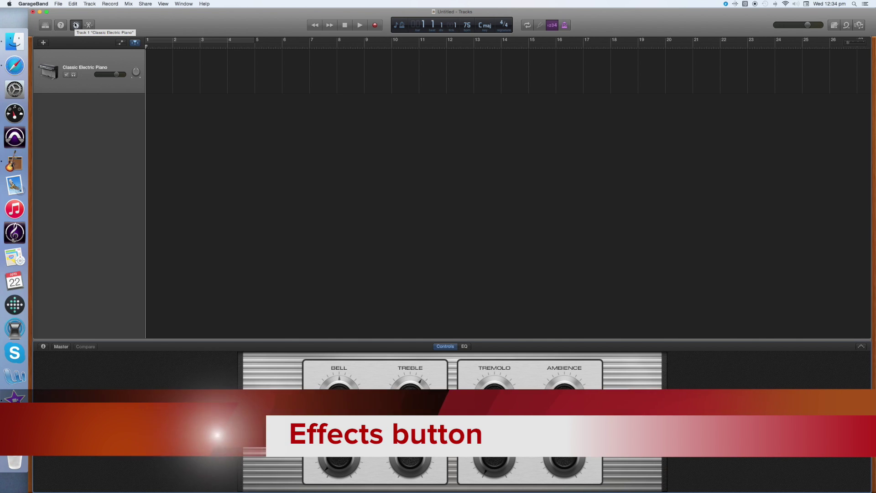
click(89, 25)
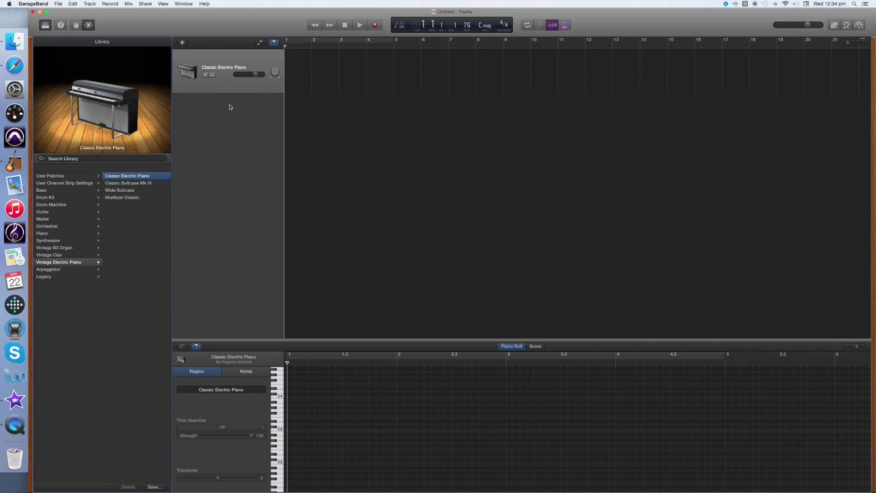
Rename the Classic Electric Piano track to 'piano'
double_click(217, 69)
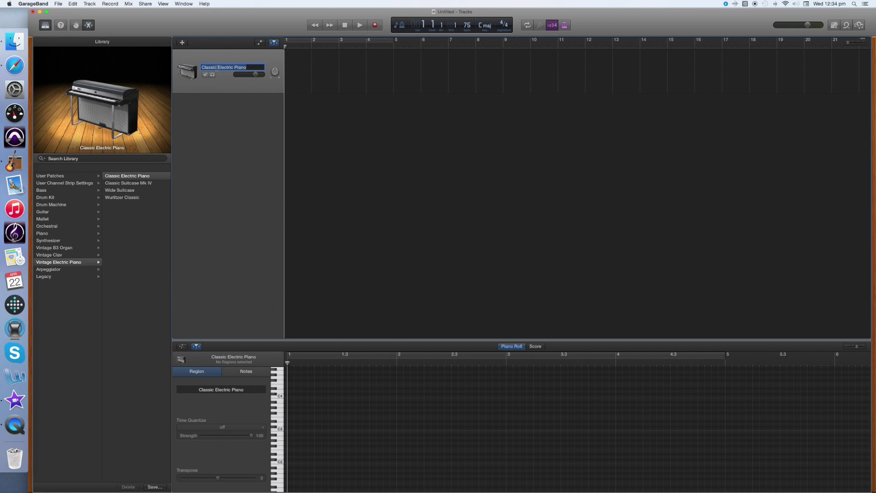
text(piano)
key(Return)
Set the track's sound to Steinway Grand Piano from the Library's Piano category
click(42, 234)
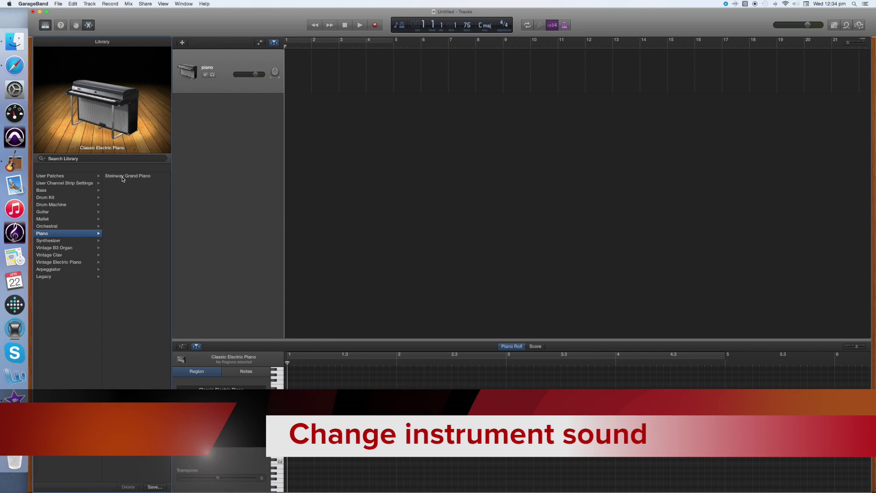
click(122, 176)
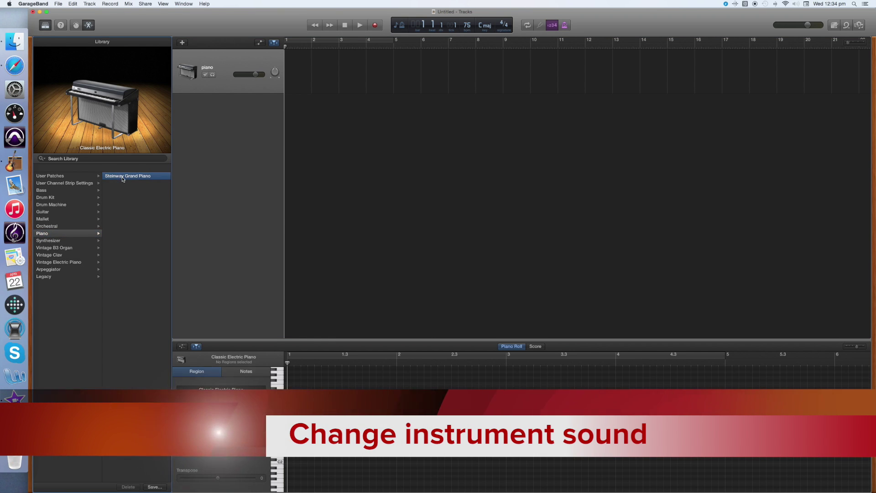
click(209, 120)
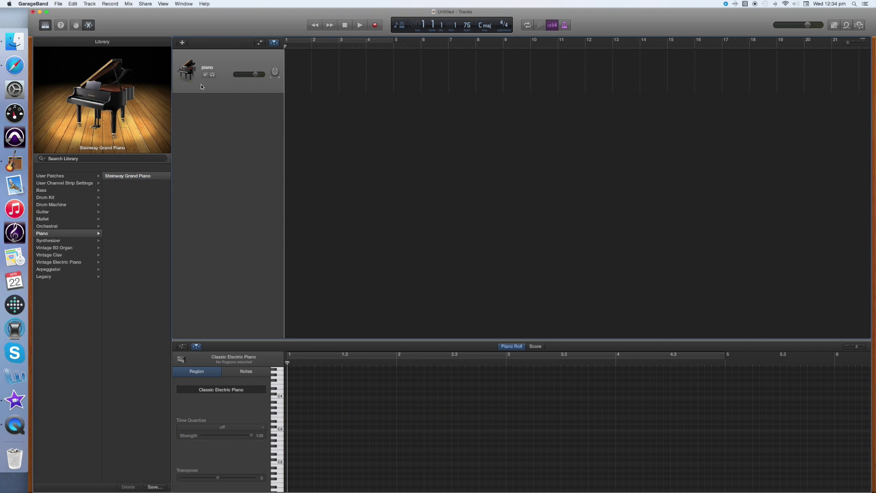
click(147, 178)
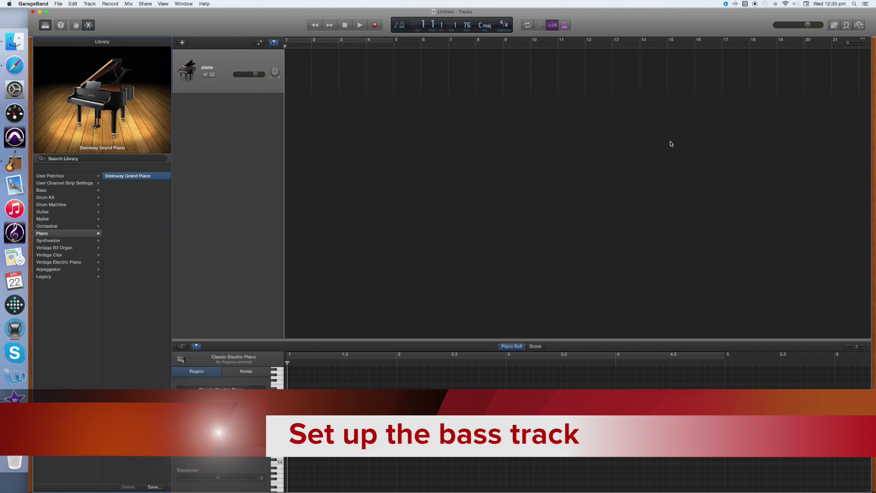
Add a new Software Instrument track through Track > New Track
click(77, 3)
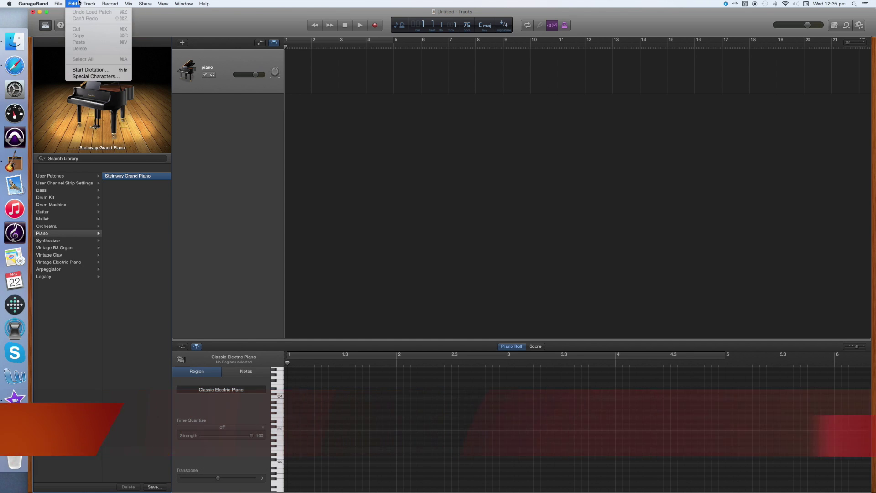
mouse_move(88, 3)
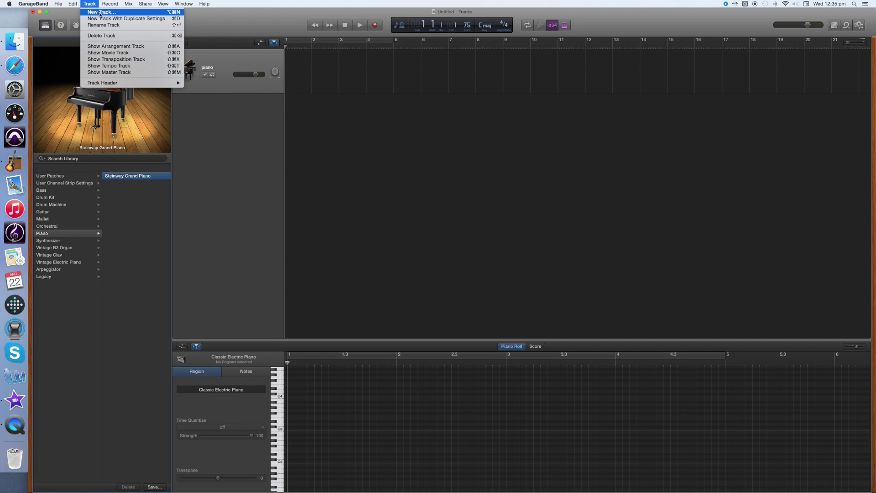
click(100, 12)
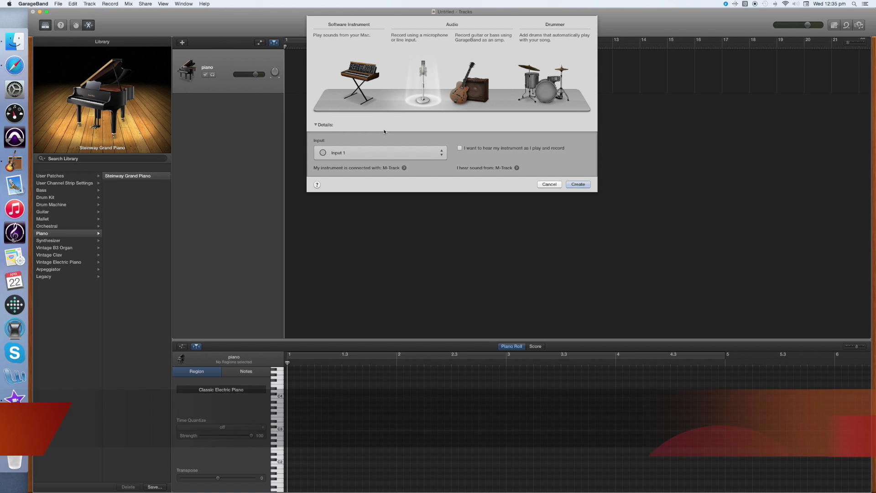
click(359, 75)
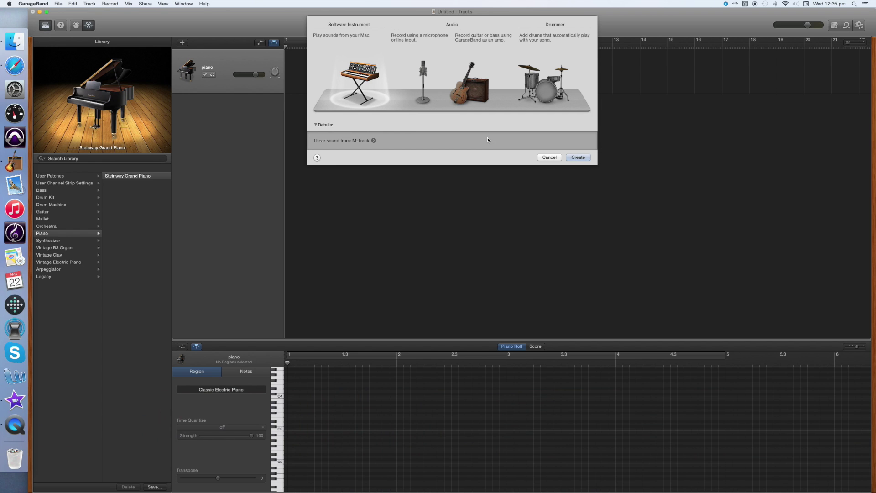
click(576, 157)
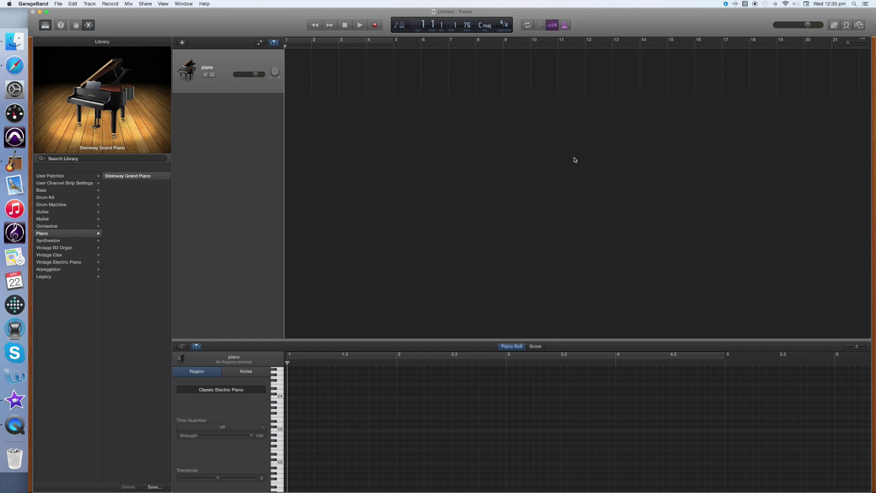
Rename the second track to 'Bass strings'
double_click(221, 112)
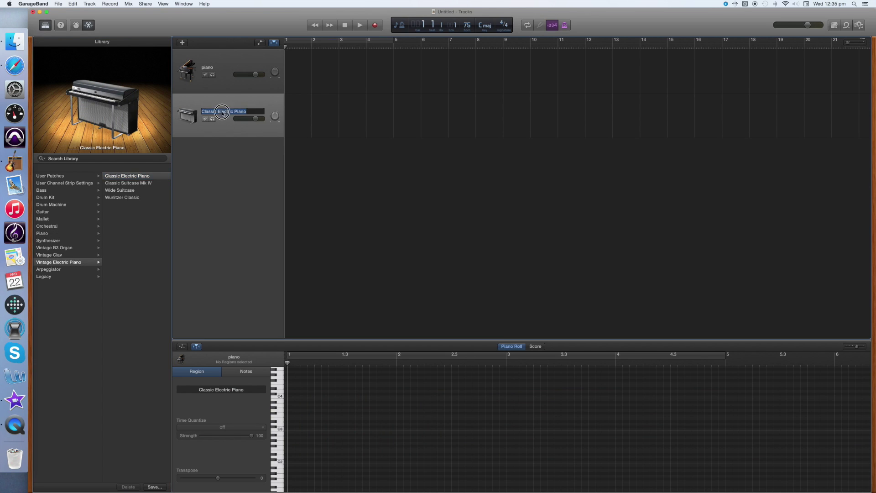
text(Bass strings)
scroll(230, 164, right, 5)
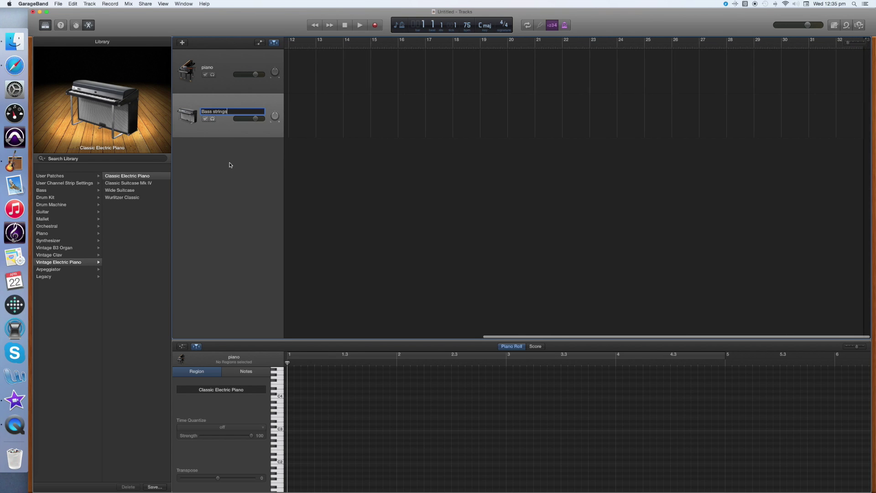
key(Return)
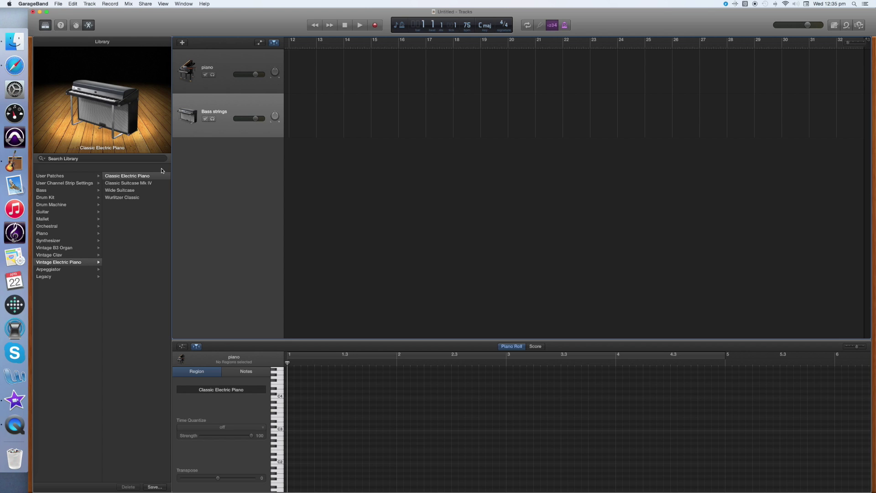
After trying String Ensemble, give the track Legacy > GarageBand > Strings > Orchestral Strings
click(50, 226)
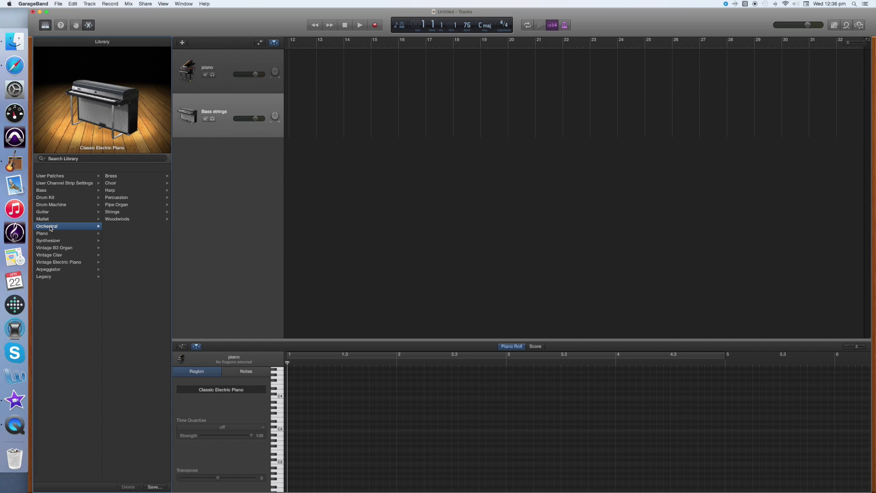
click(114, 213)
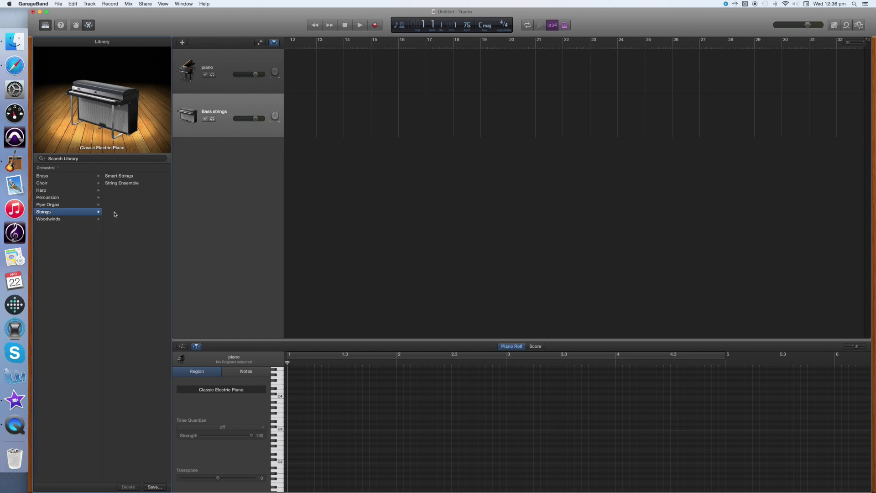
click(125, 184)
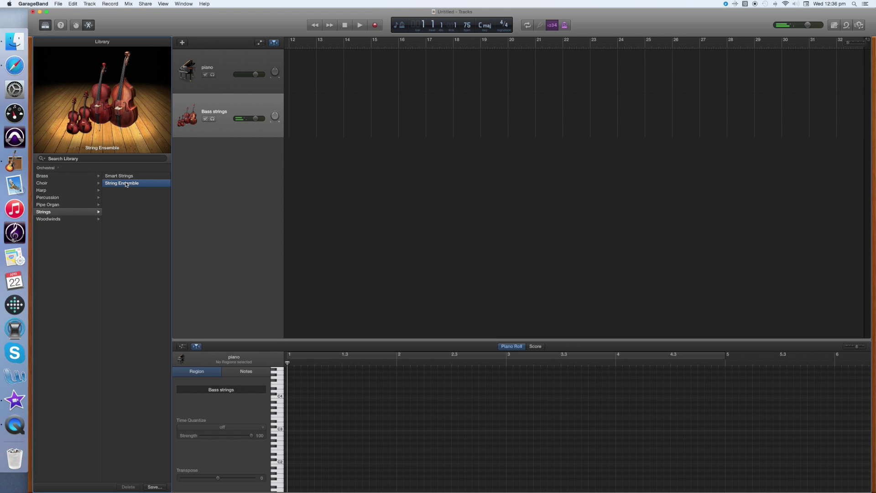
click(49, 168)
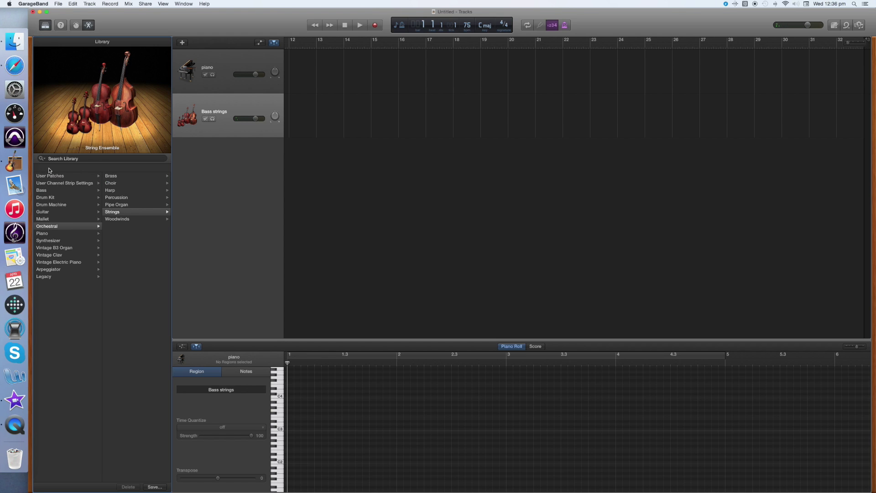
click(46, 278)
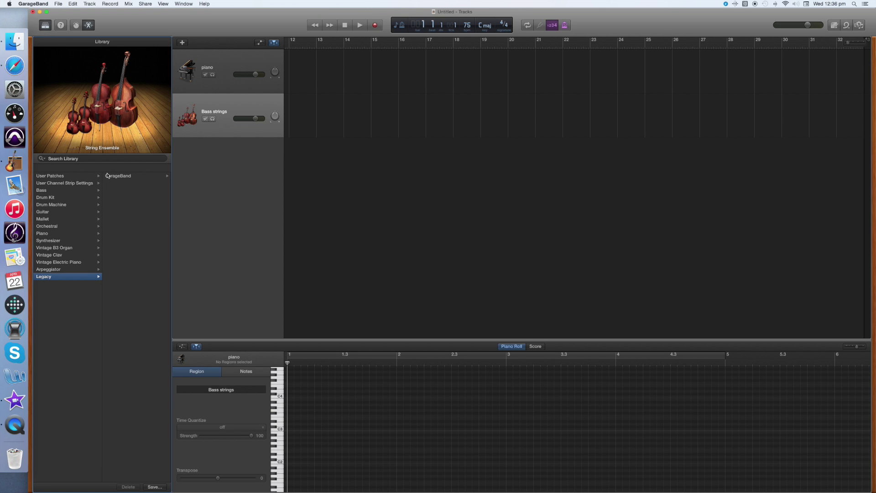
click(108, 176)
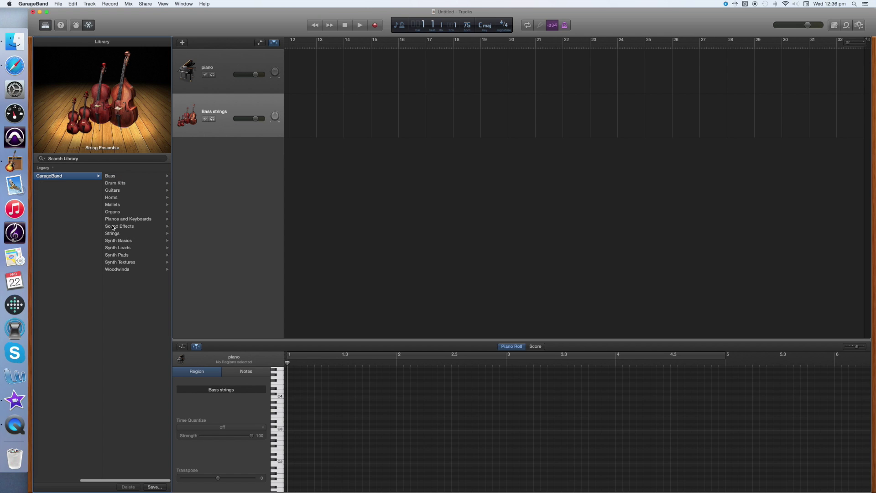
click(113, 234)
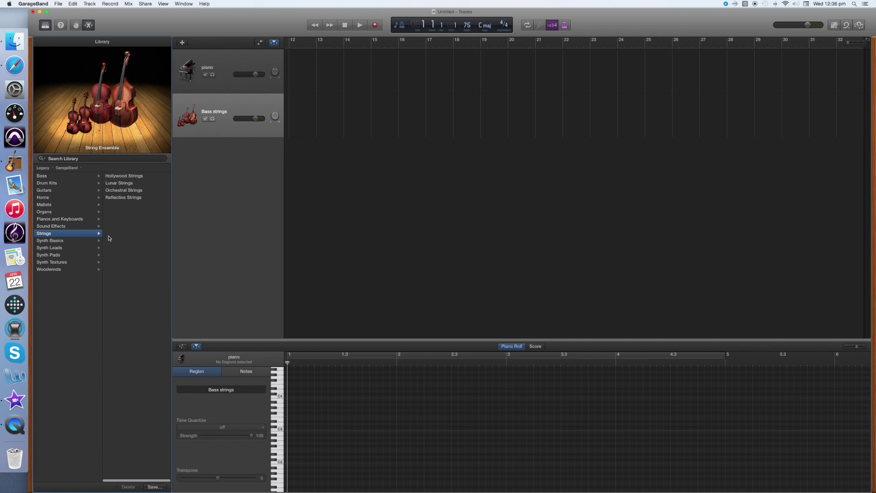
click(121, 192)
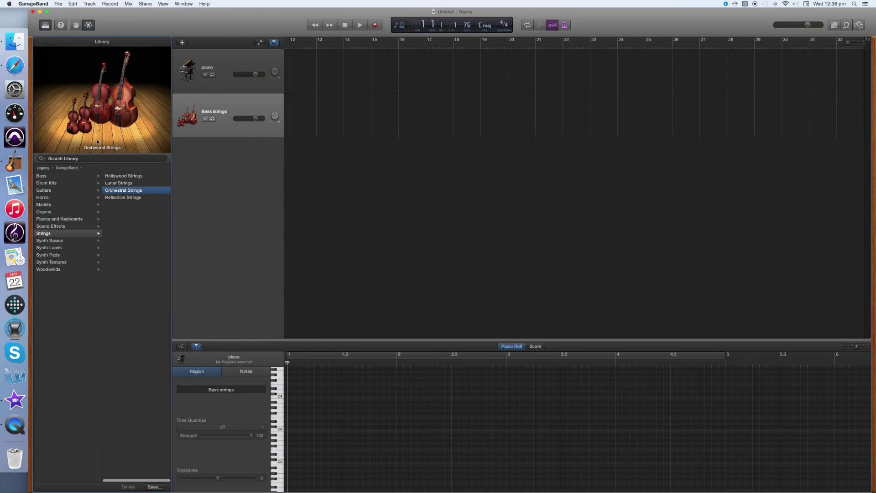
click(90, 4)
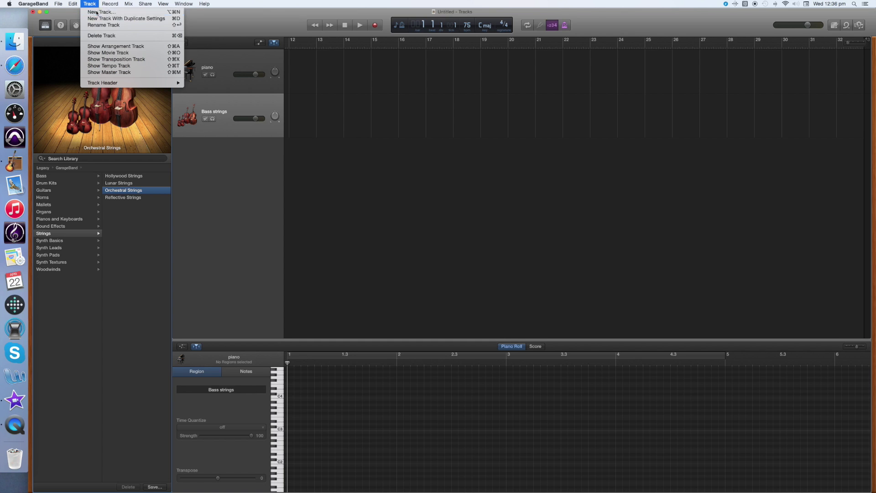
Set up a new microphone audio track recording from Input 2 and check the M-Track settings
click(96, 12)
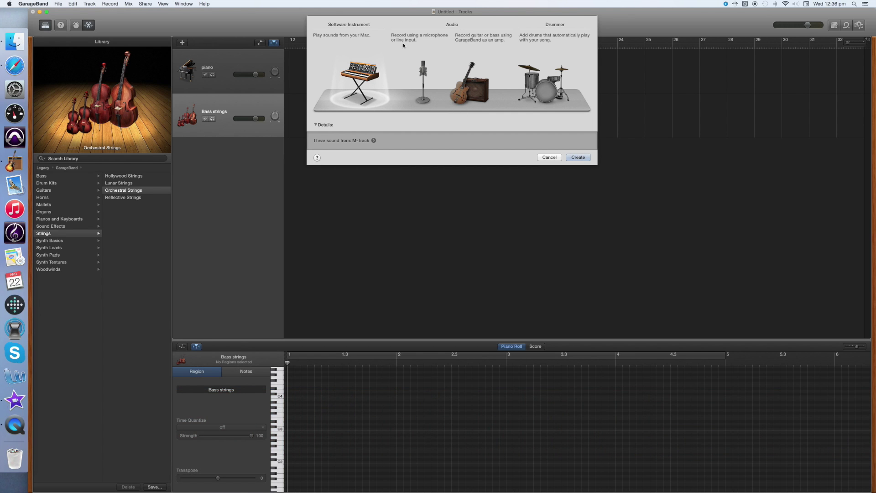
click(423, 85)
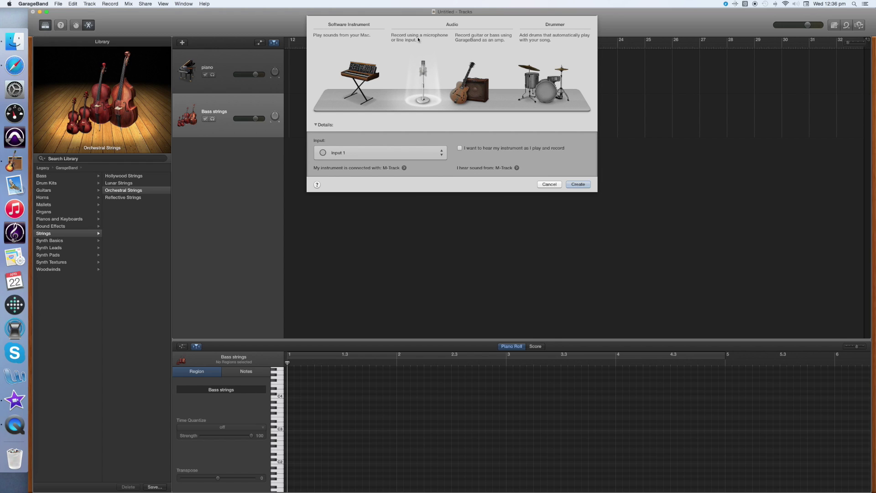
click(463, 48)
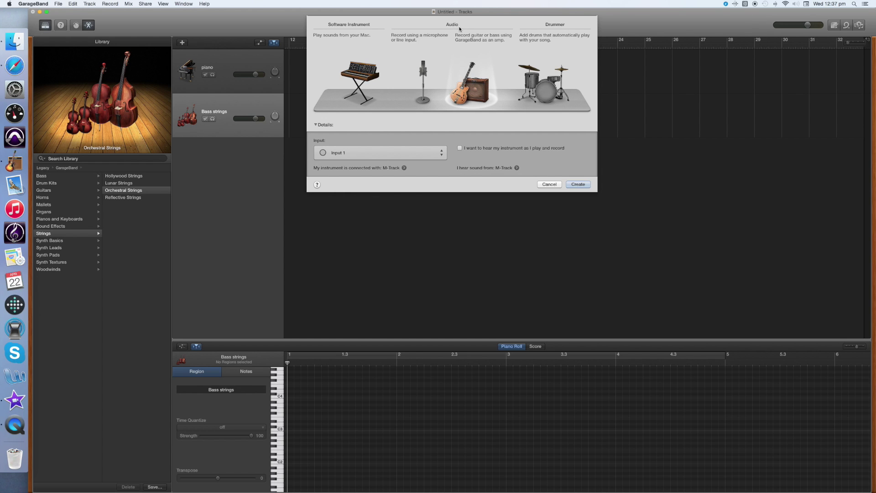
click(423, 82)
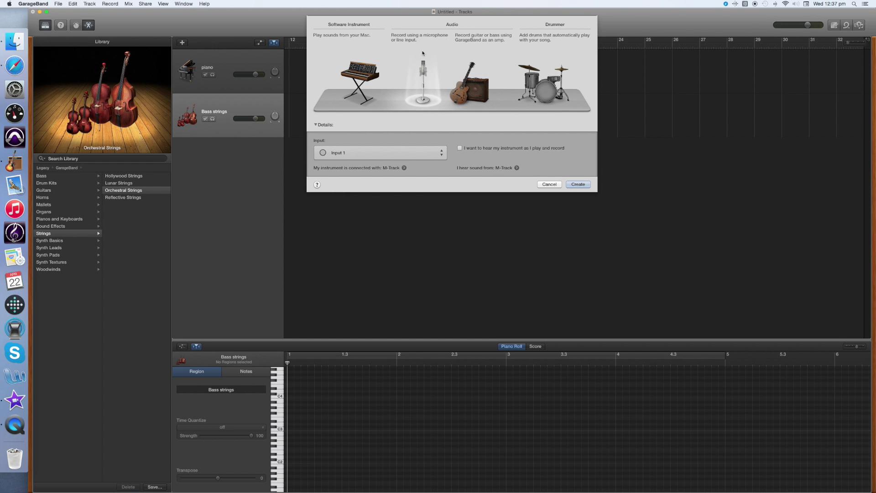
click(441, 152)
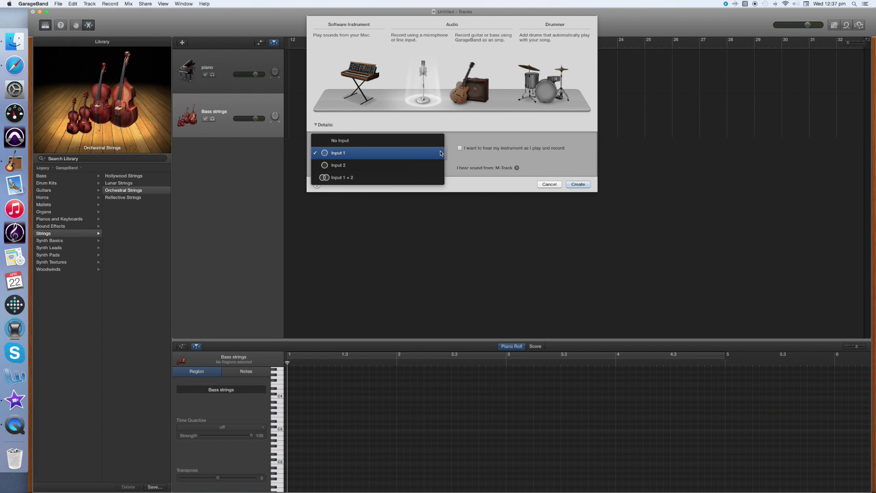
click(355, 168)
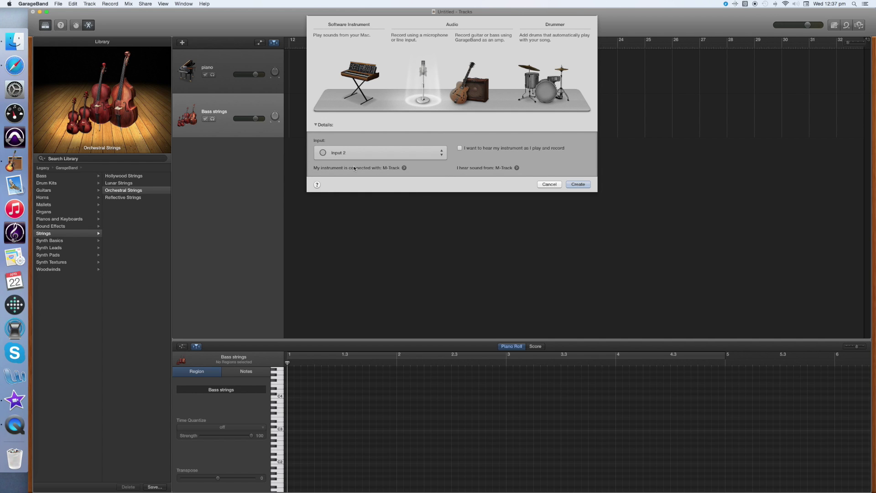
click(404, 168)
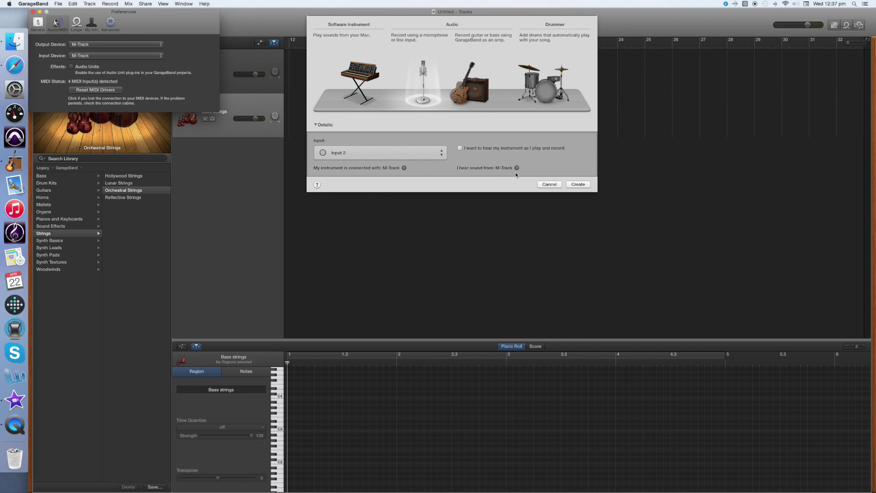
Create the audio track and rename it from Audio 1 to 'Acoustic Guitar'
click(578, 184)
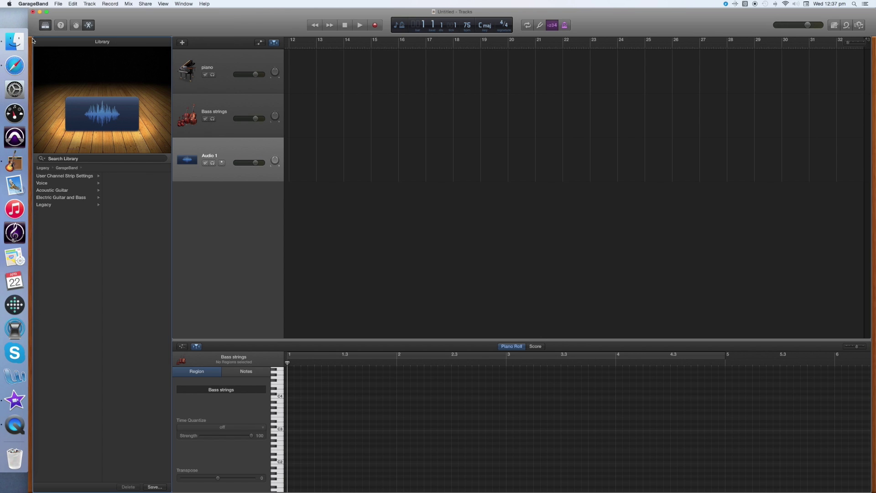
double_click(208, 156)
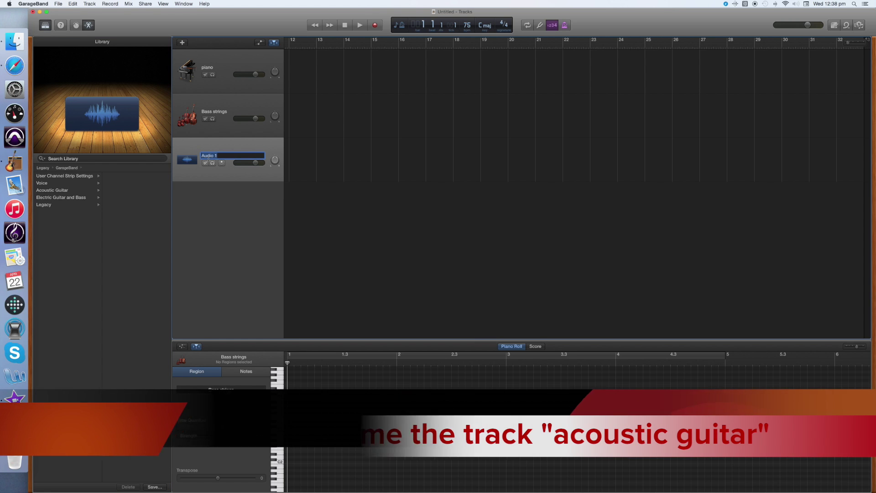
text(Acoustic)
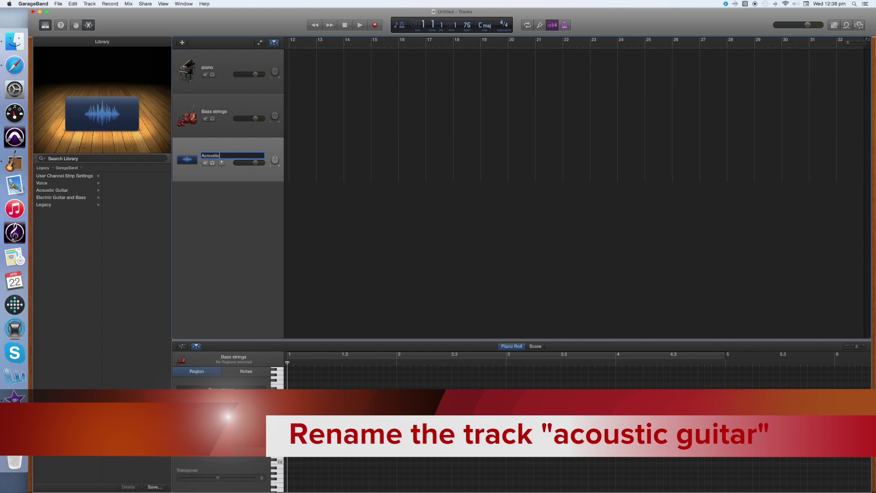
text( Guitar)
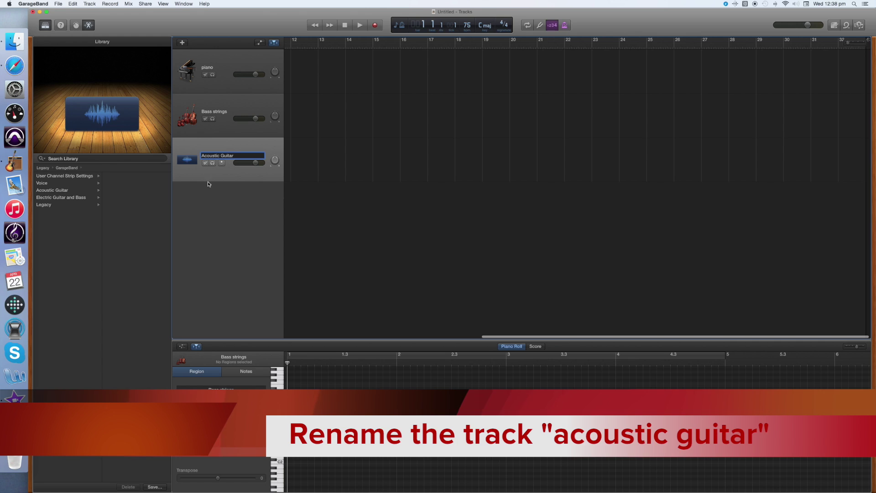
key(Return)
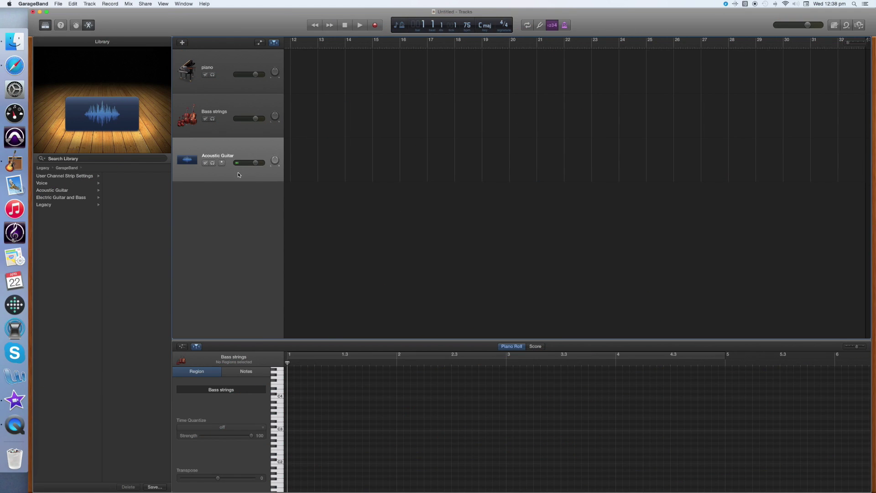
click(90, 3)
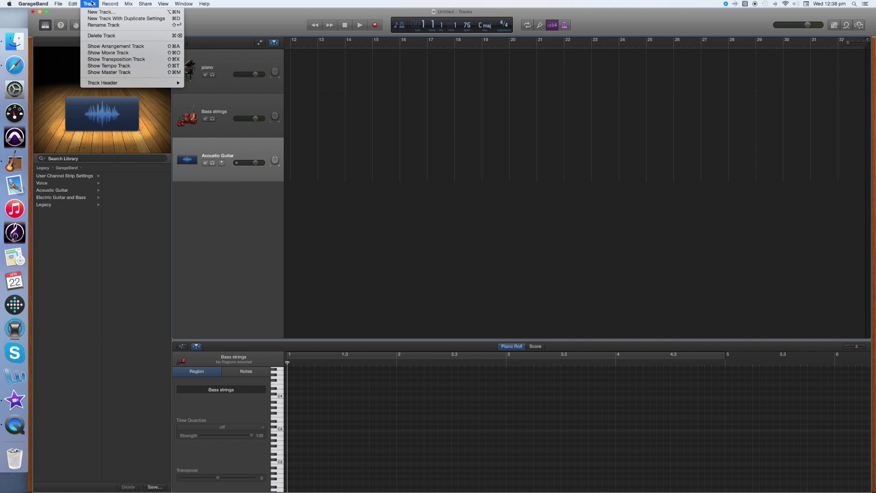
Create a new audio track recording from Input 1
click(99, 12)
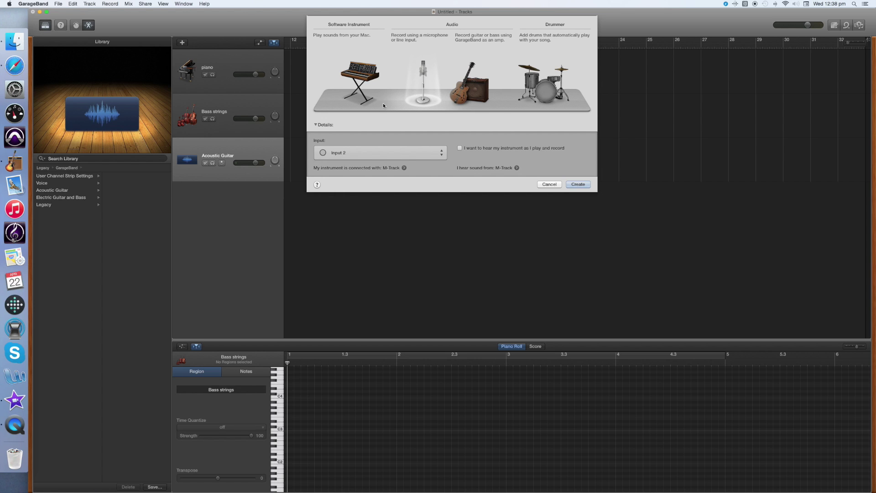
click(438, 152)
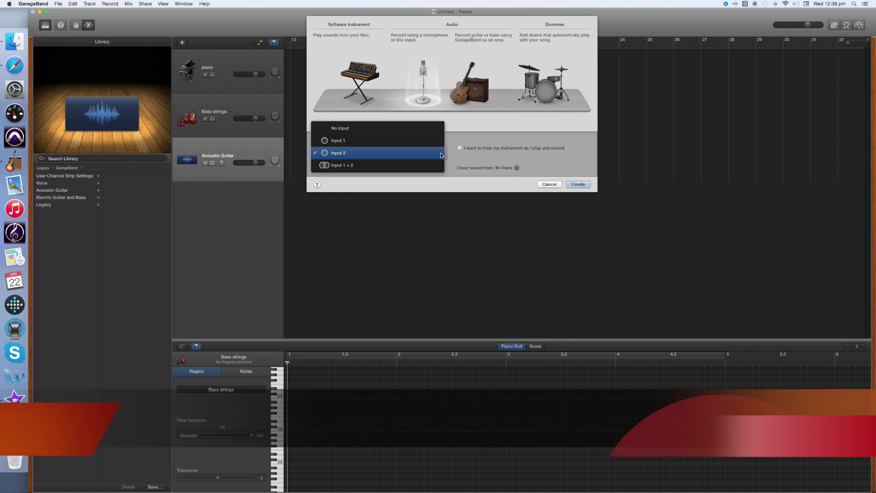
click(384, 143)
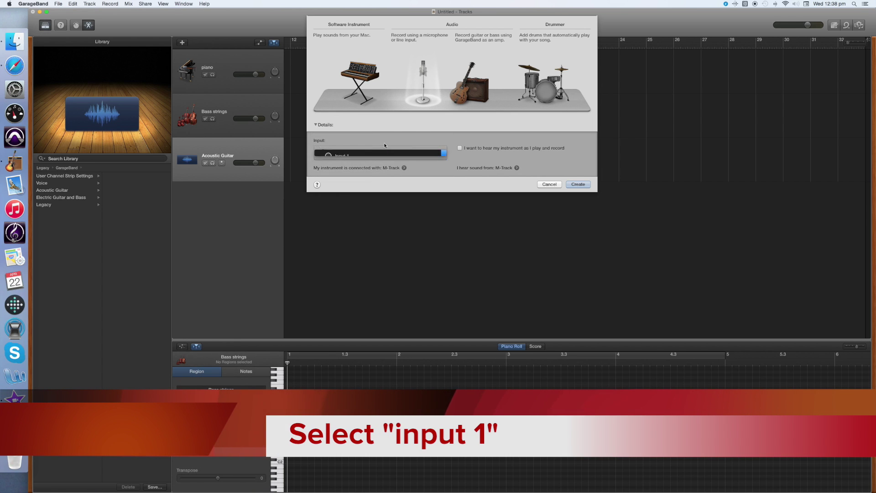
click(576, 185)
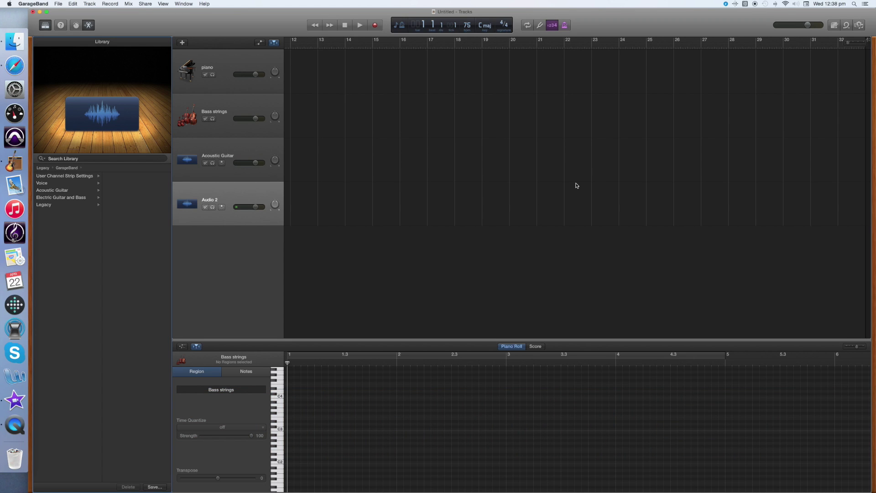
Rename the new Audio 2 track to 'Main Vocal'
double_click(209, 199)
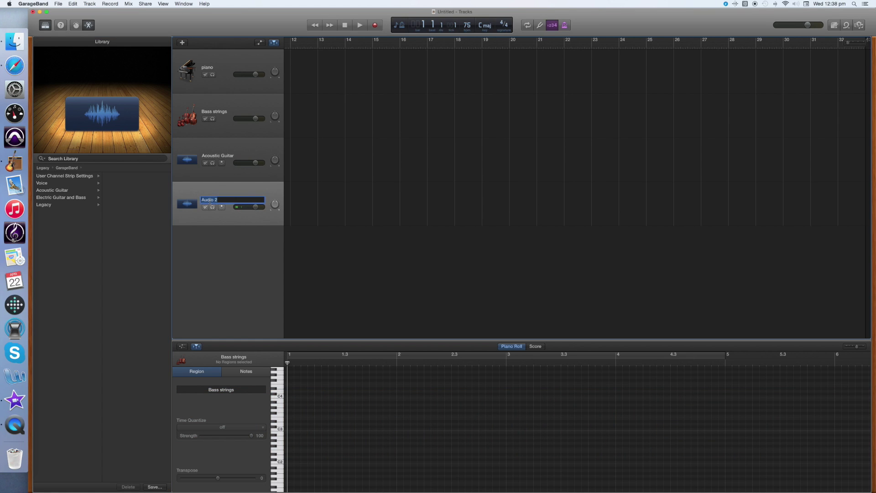
text(Main Vocal)
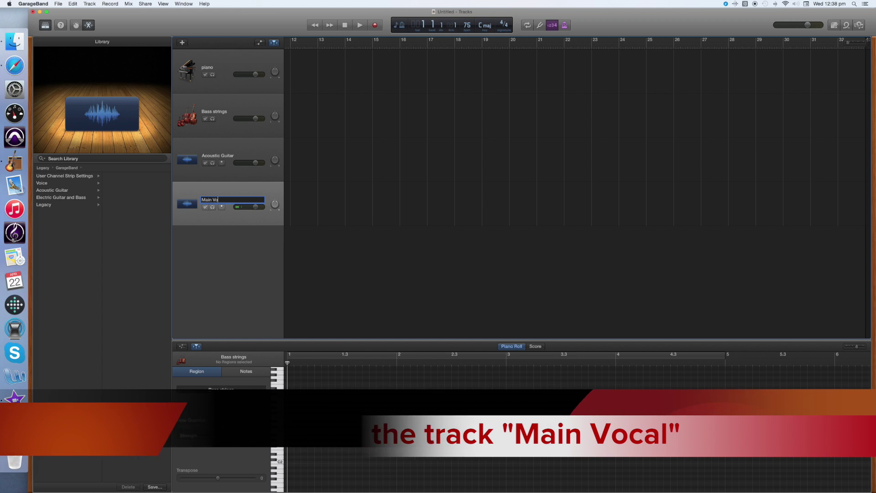
click(227, 242)
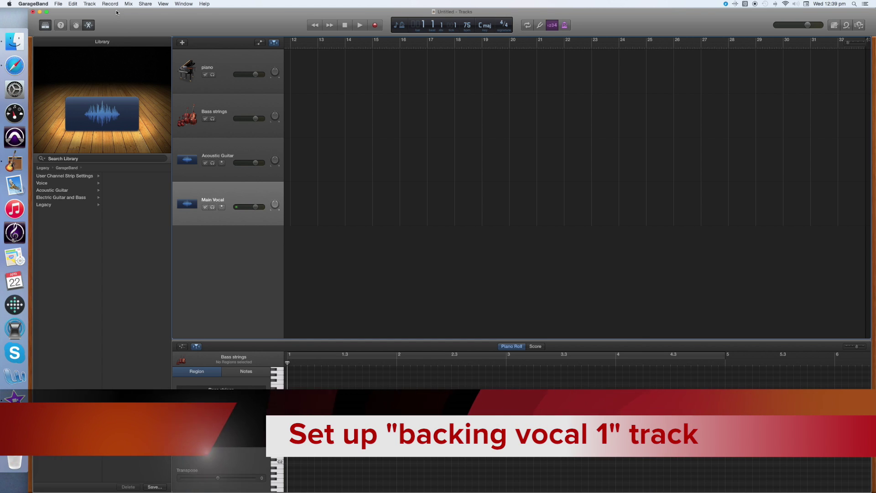
Create another audio track with the same Input 1 settings
click(90, 4)
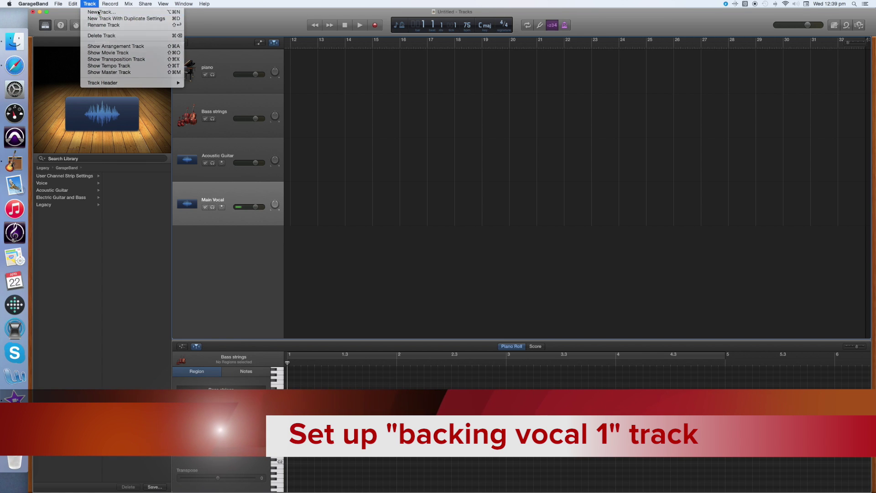
click(95, 14)
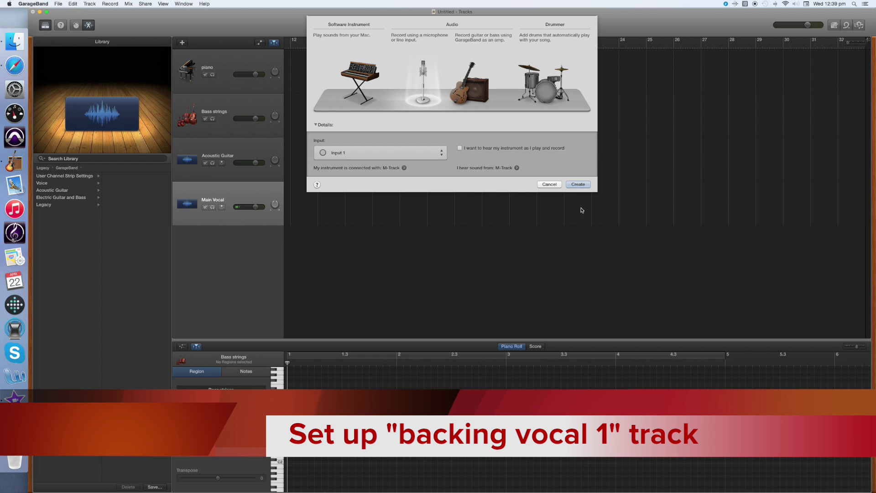
click(577, 187)
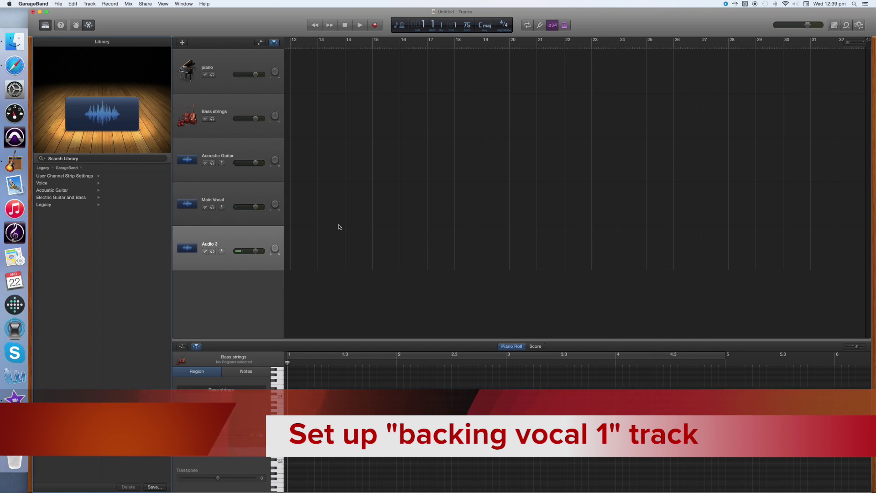
Rename the new Audio 3 track to 'Backing Vocal 1'
double_click(203, 245)
text(Backing Vocal 1)
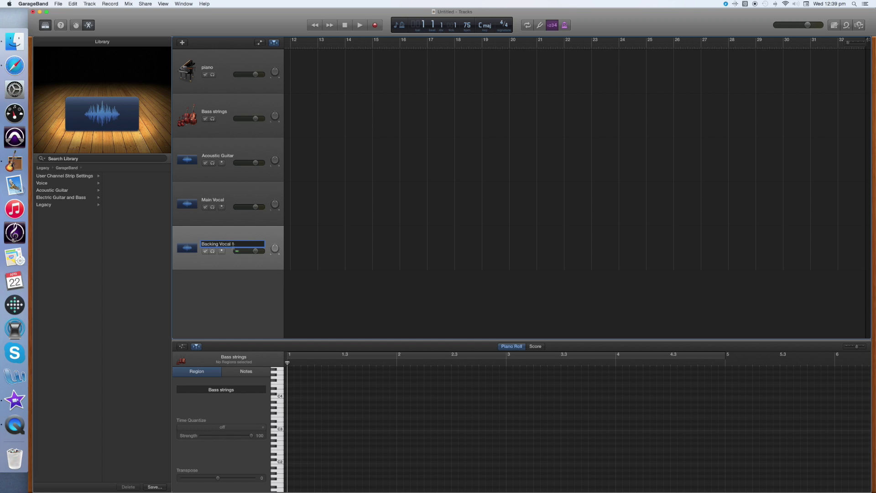
drag(232, 244, 221, 246)
key(Return)
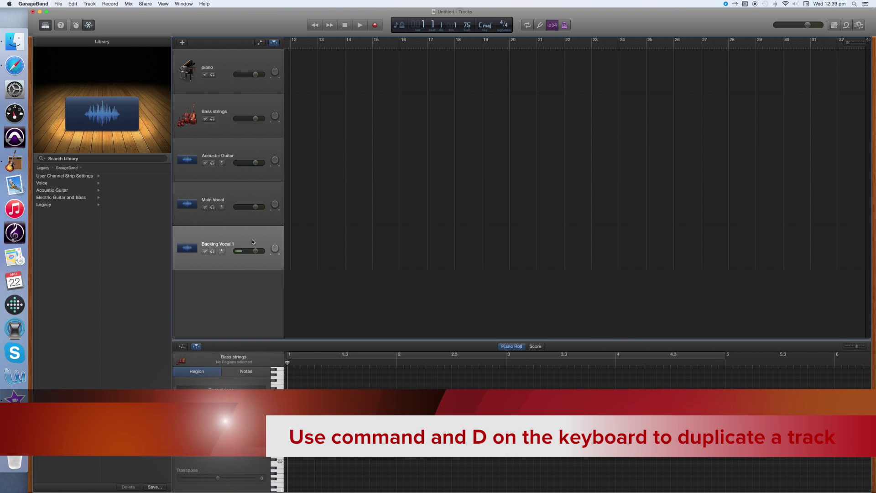
Duplicate Backing Vocal 1 as 'Backing Vocal 2' and check both backing vocals' input levels
key(super+d)
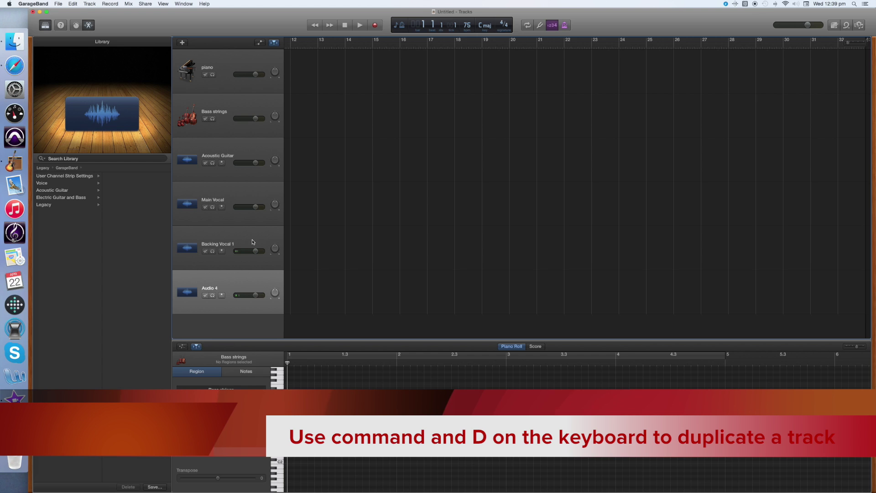
double_click(209, 288)
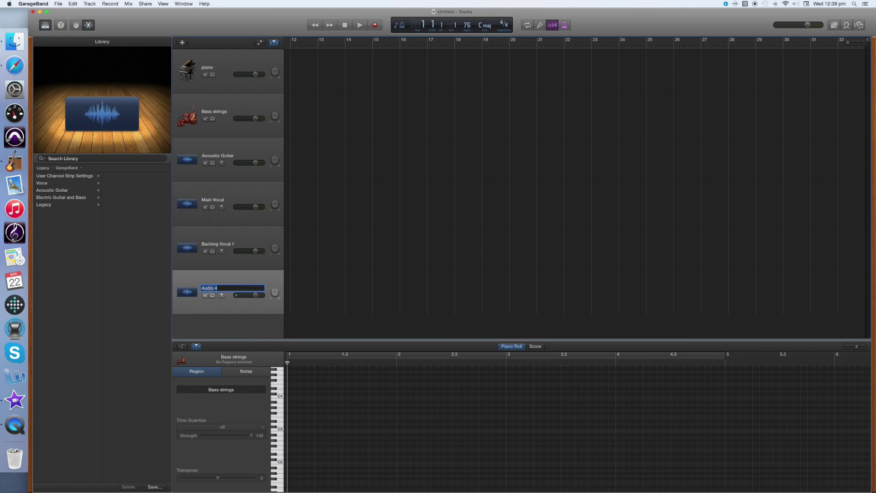
text(Backing)
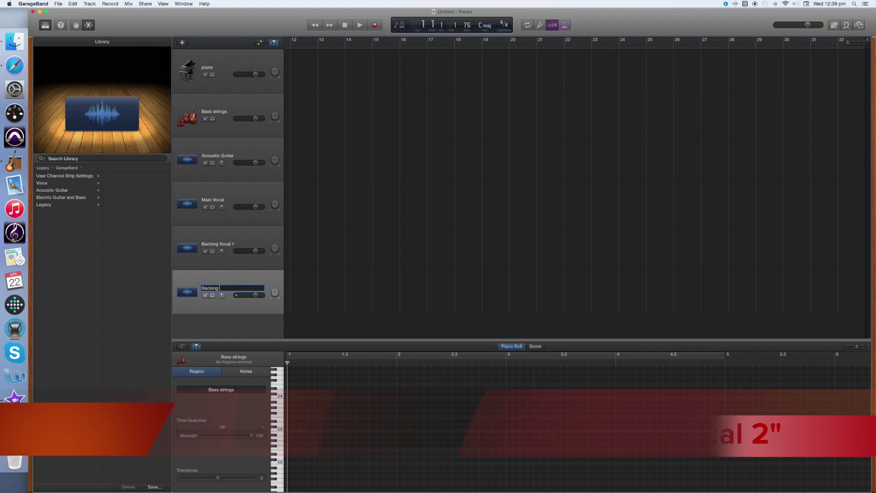
text( V)
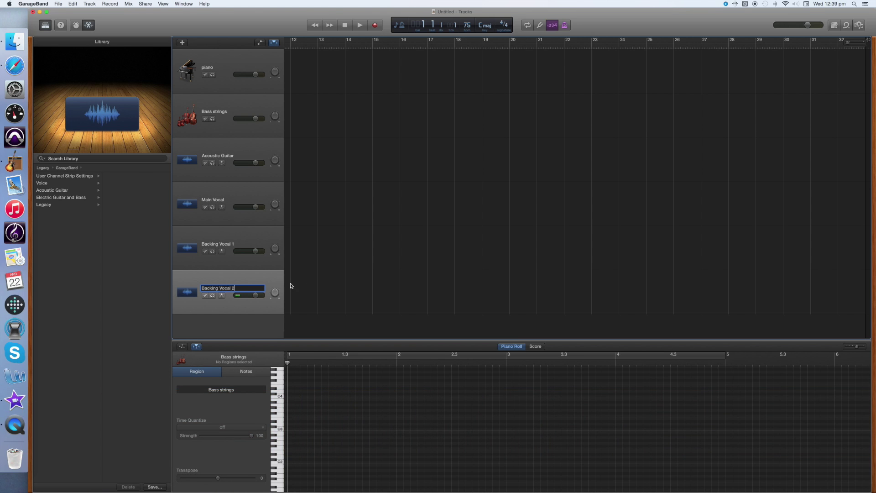
text(ocal 2)
click(339, 281)
click(231, 261)
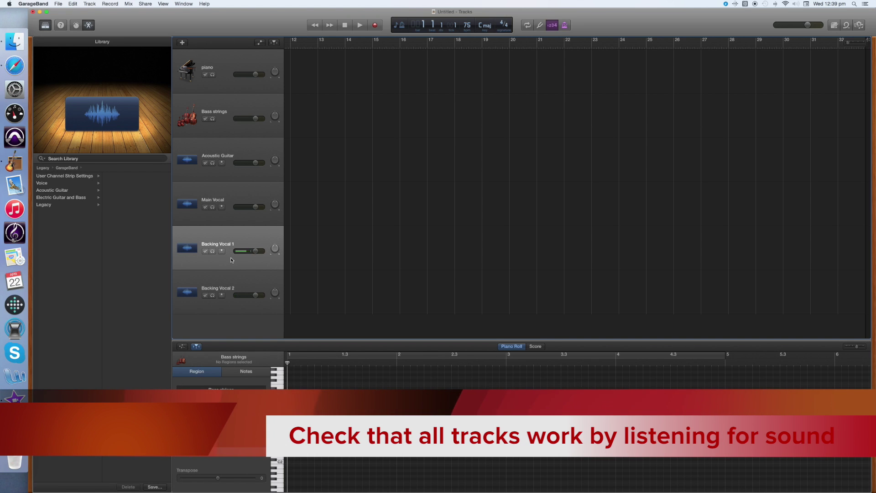
click(241, 276)
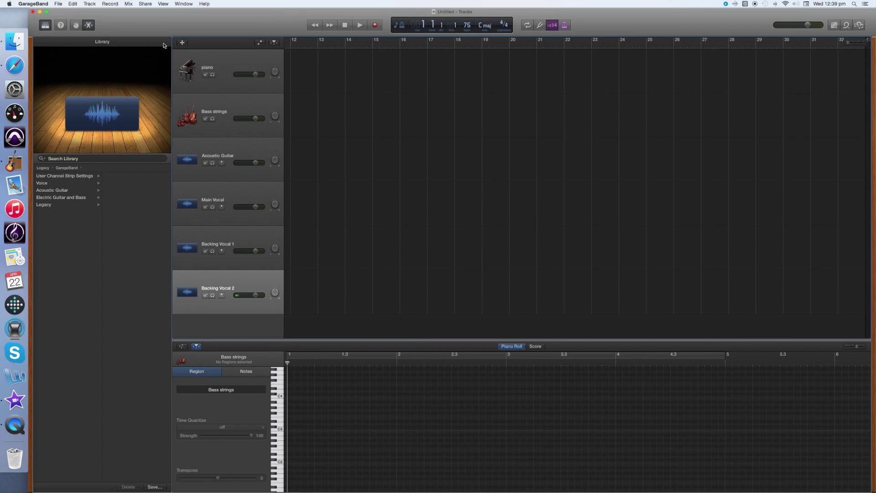
Save the project as a new file in the GarageBand folder, starting the name 'No'
click(58, 4)
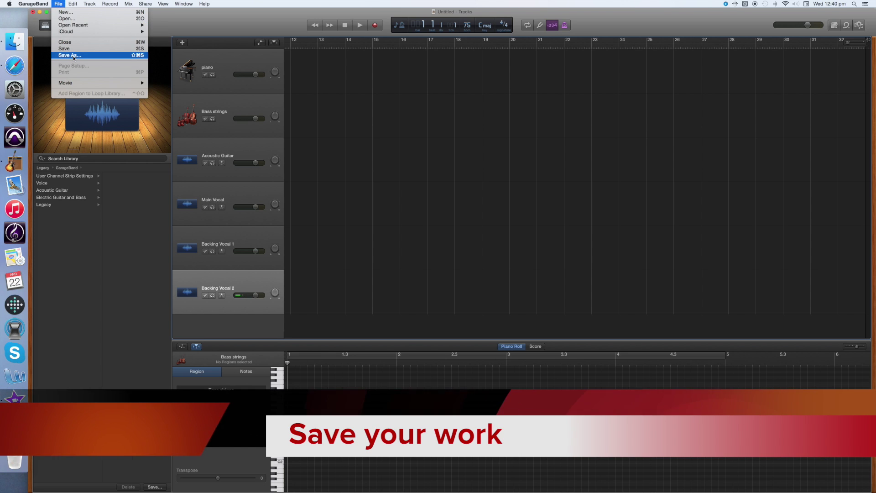
click(73, 55)
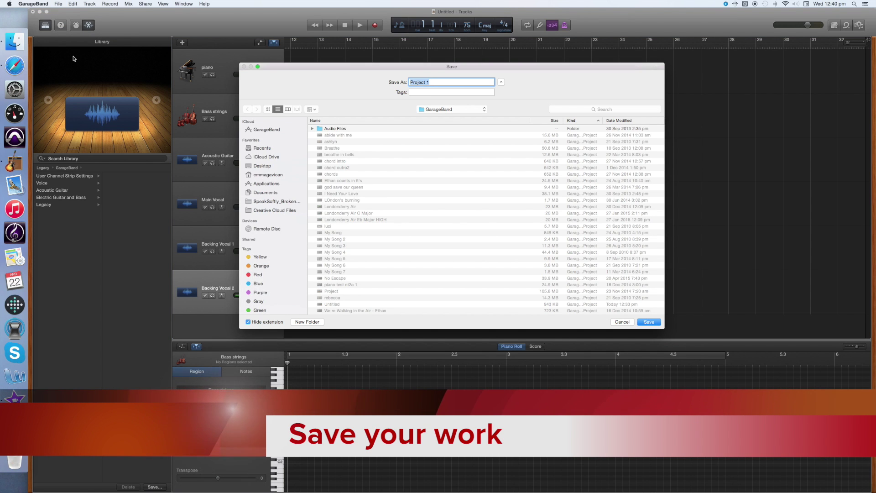
text(N)
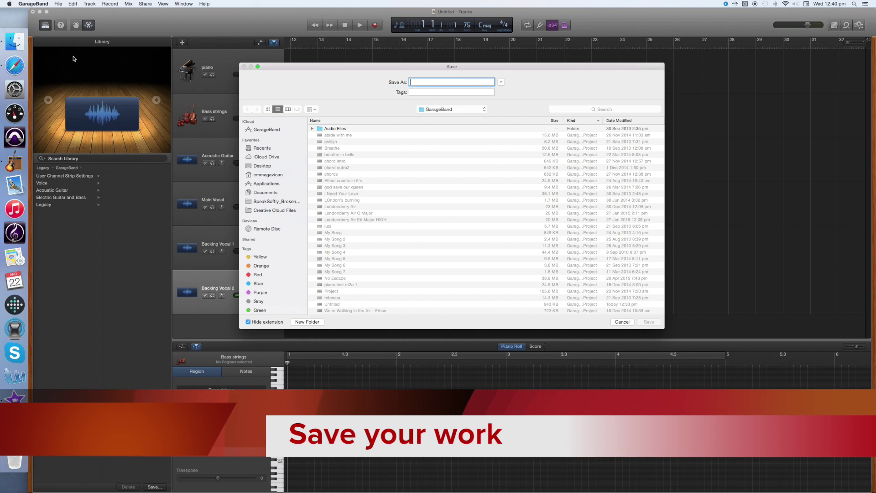
text(o Exc)
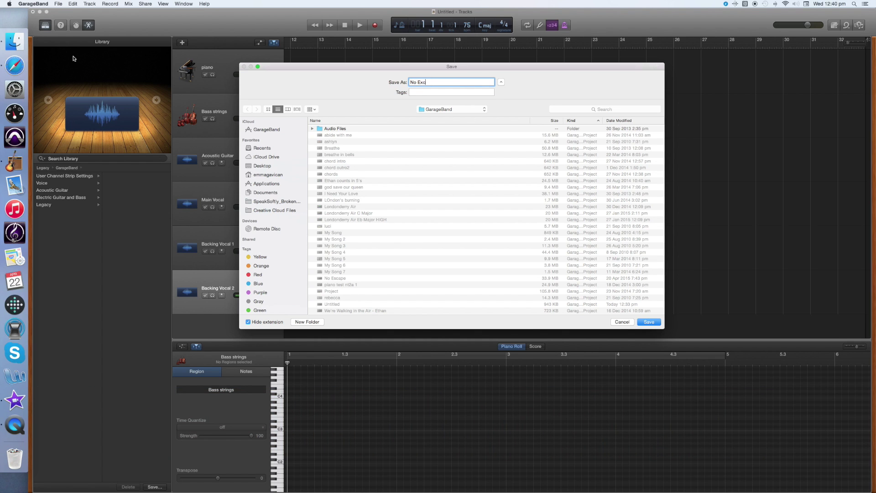